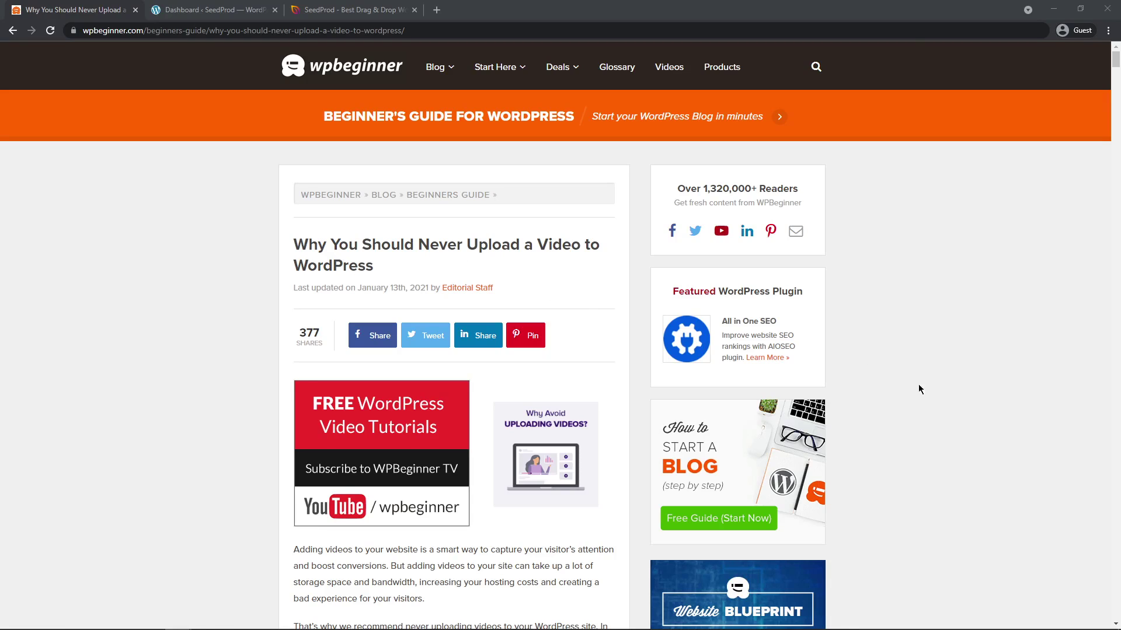
Step: Scroll to the end of the WPBeginner article, then close its tab to reach the Dashboard
scroll(935, 350, "down", 7)
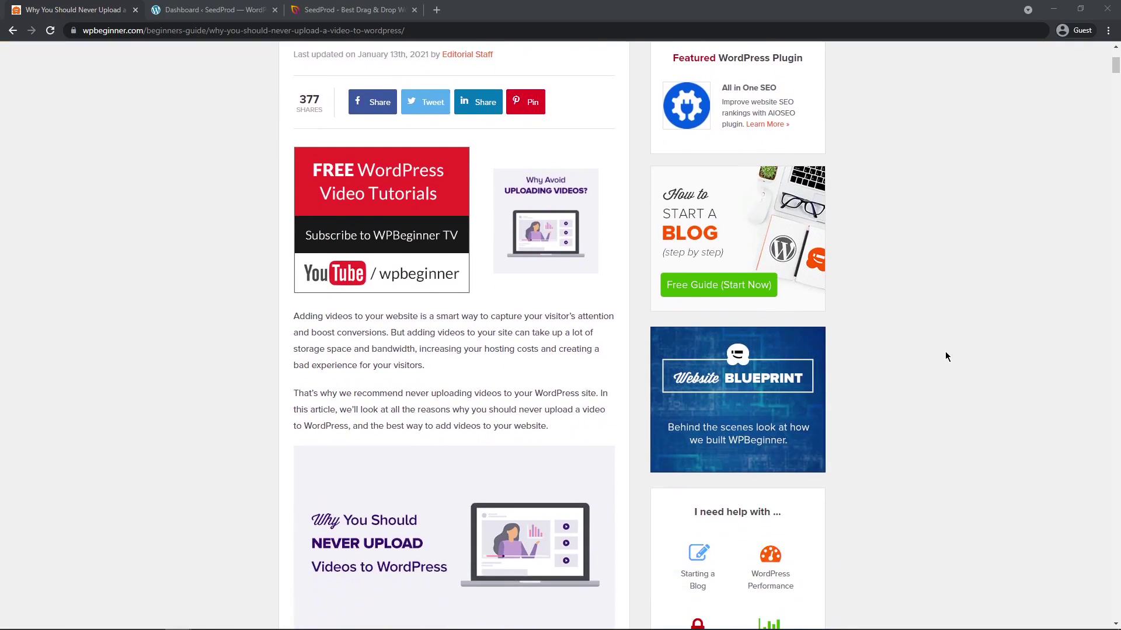
scroll(937, 355, "down", 7)
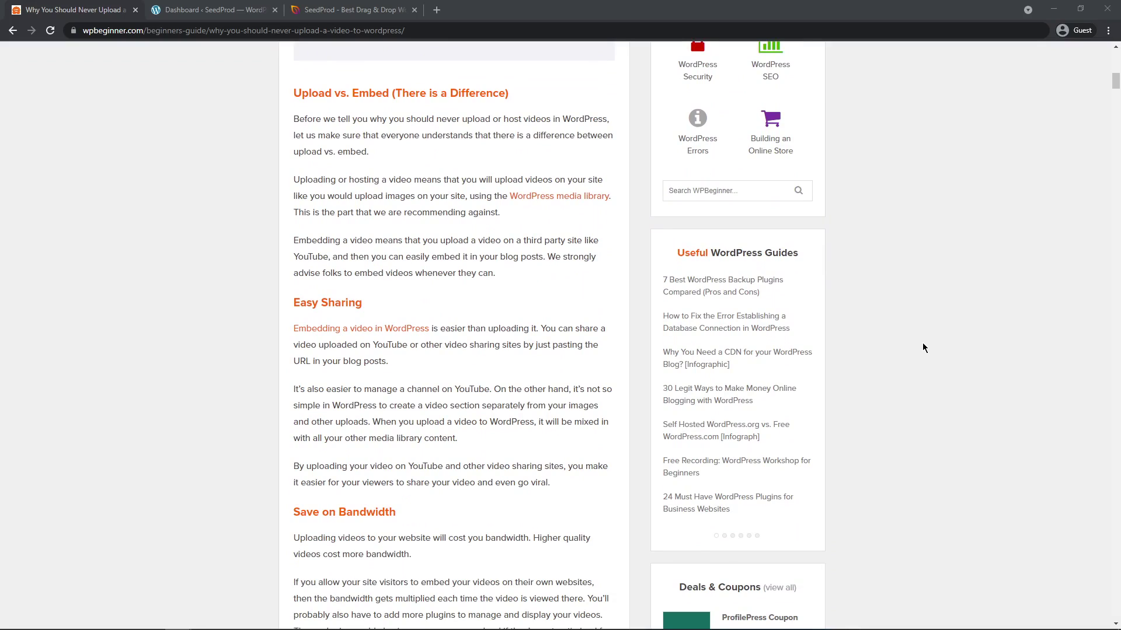
scroll(922, 348, "down", 4)
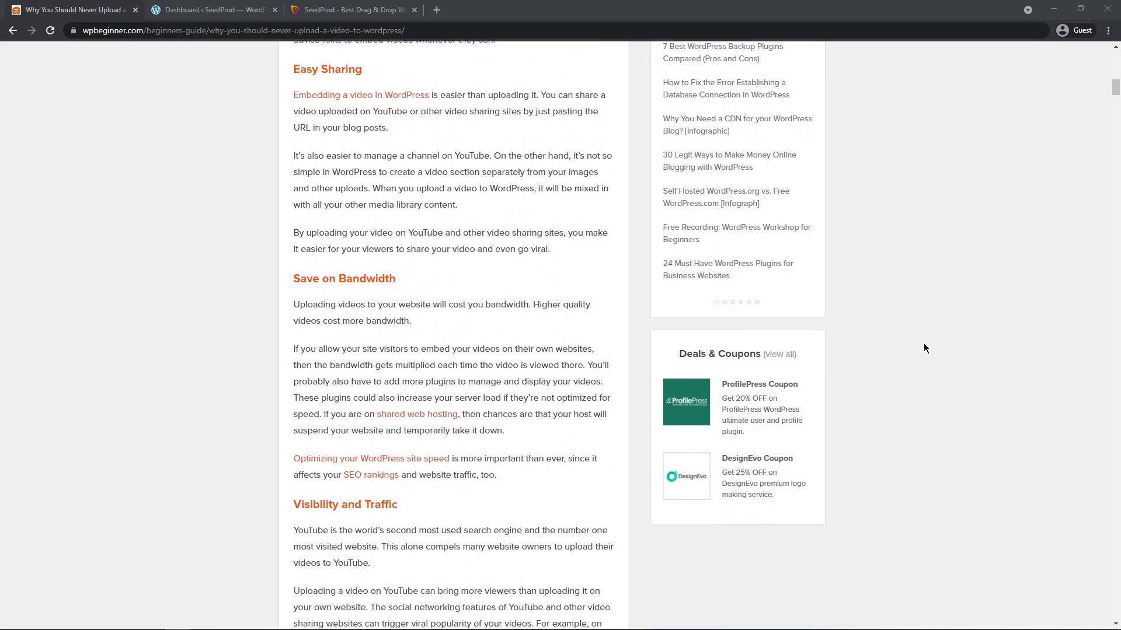
scroll(923, 348, "down", 7)
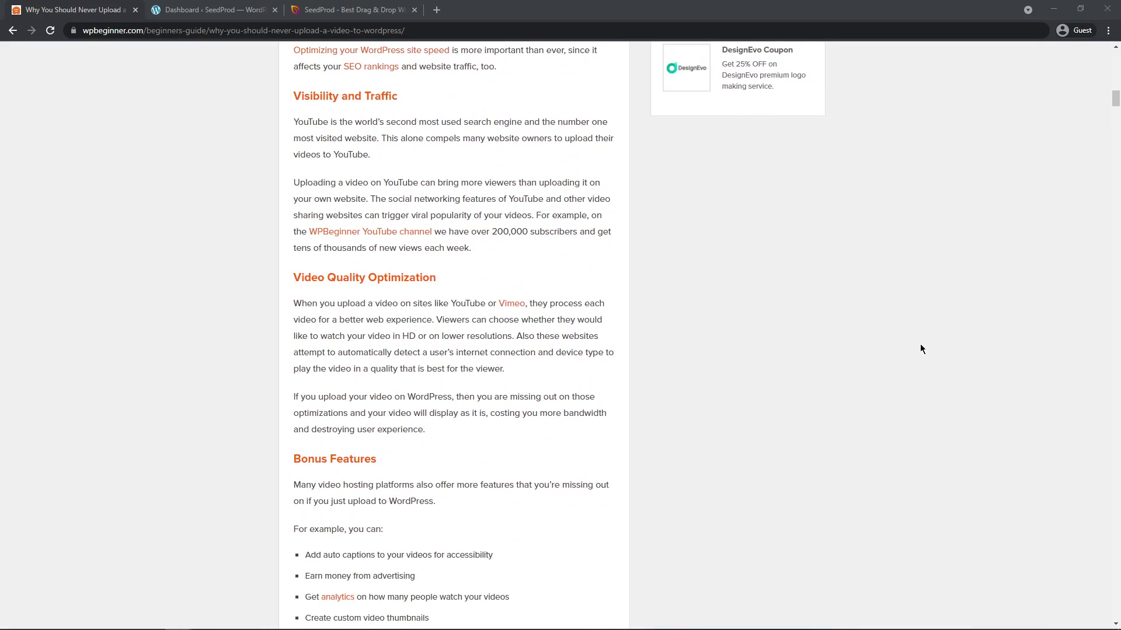
scroll(920, 348, "down", 3)
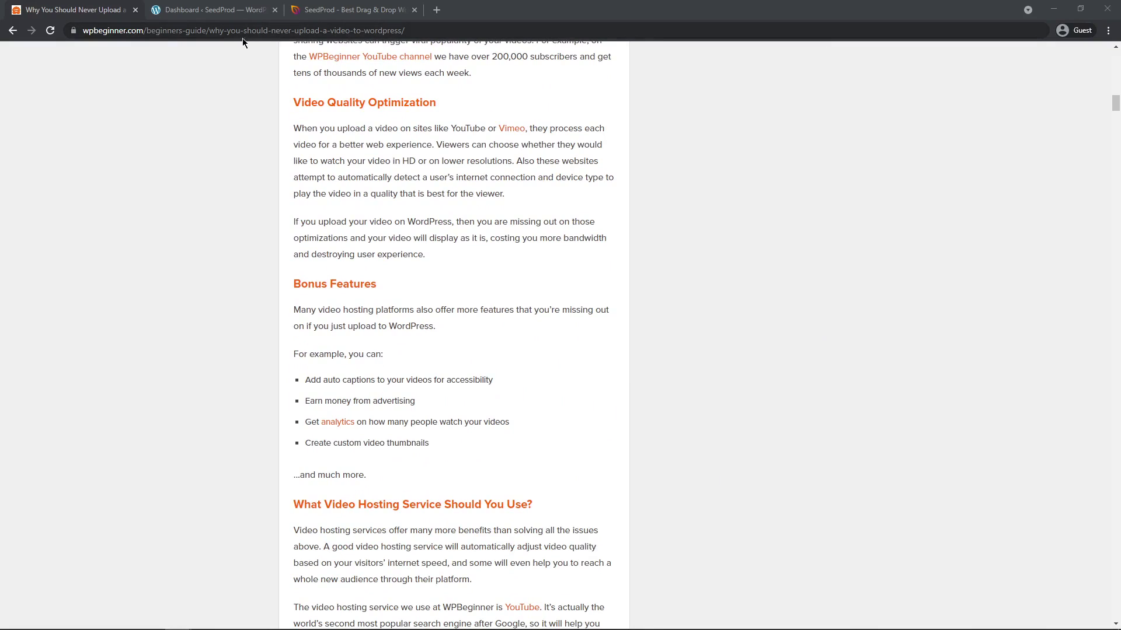
key("ctrl+w")
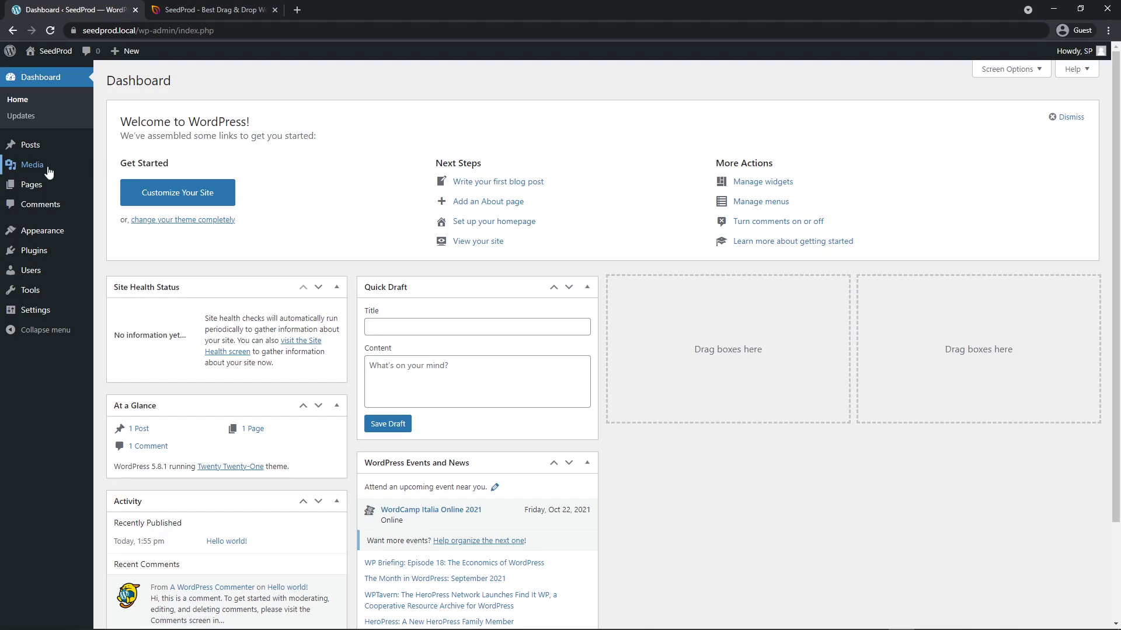
Step: Open Library under Media in the admin sidebar to view the empty media library
mouse_move(46, 168)
left_click(115, 167)
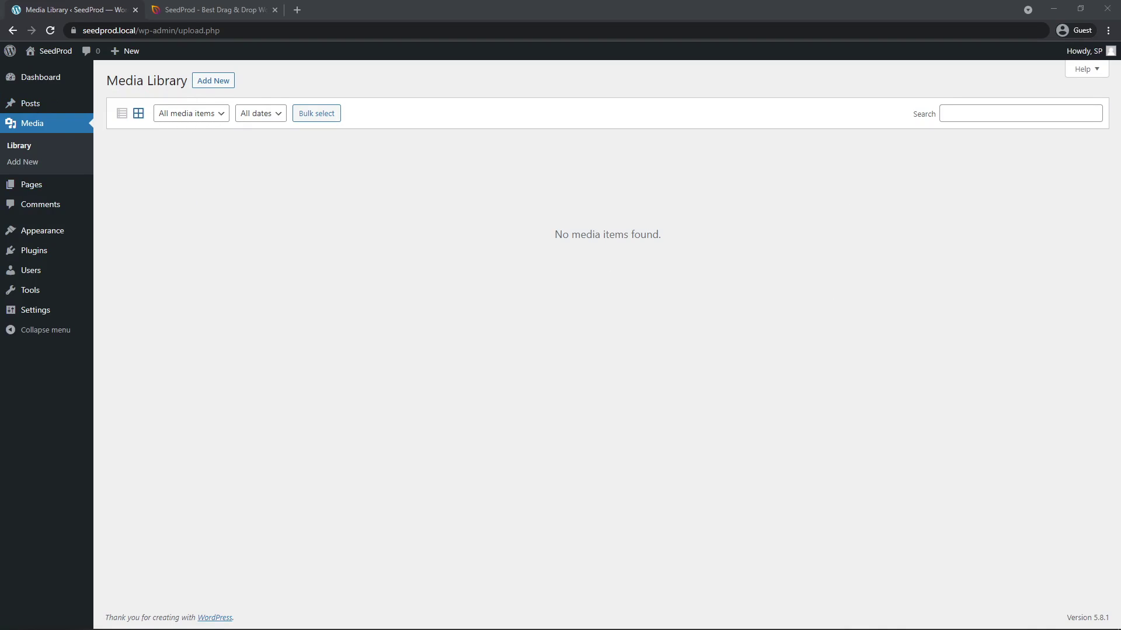
Step: Upload waterfall.mp4 by dropping it on the Add New media page, noting the 300 MB limit
left_click_drag(1120, 356, 517, 353)
left_click(22, 163)
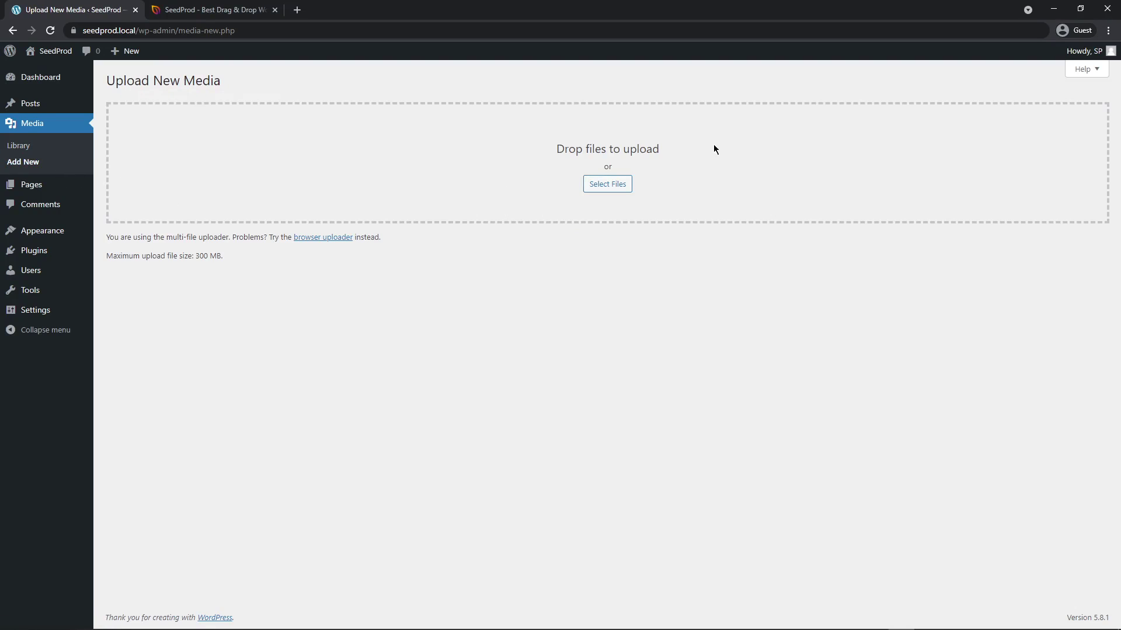
left_click_drag(1086, 254, 625, 156)
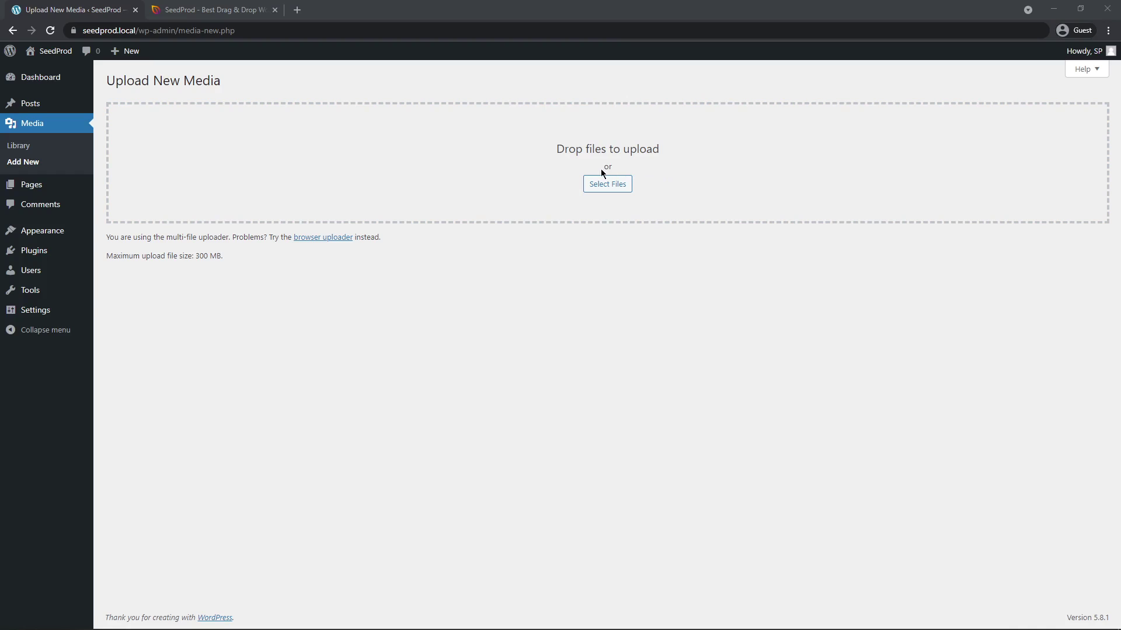
left_click_drag(1115, 245, 507, 164)
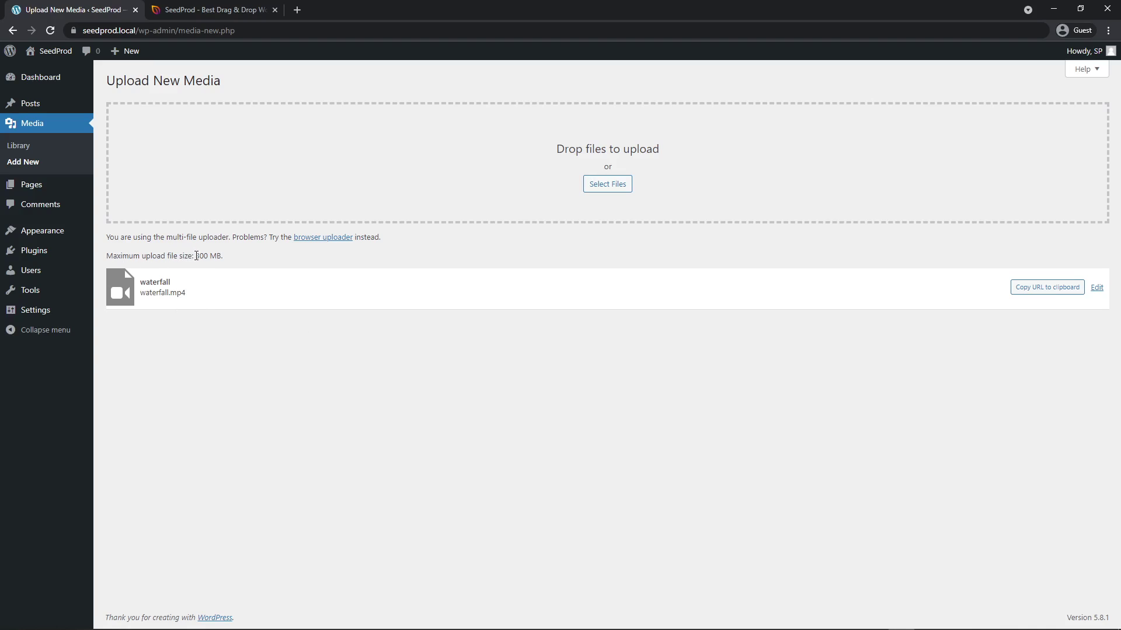
left_click_drag(196, 256, 245, 258)
Step: Open waterfall.mp4 in the Media Library, play its preview, then close the details
left_click(247, 258)
left_click(21, 147)
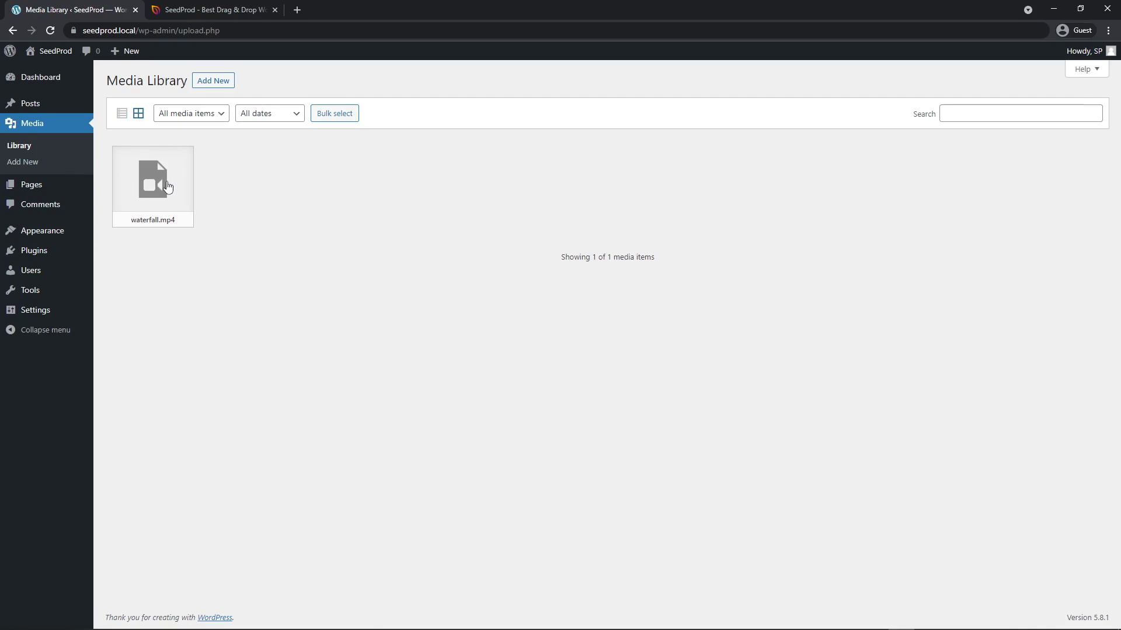
left_click(167, 186)
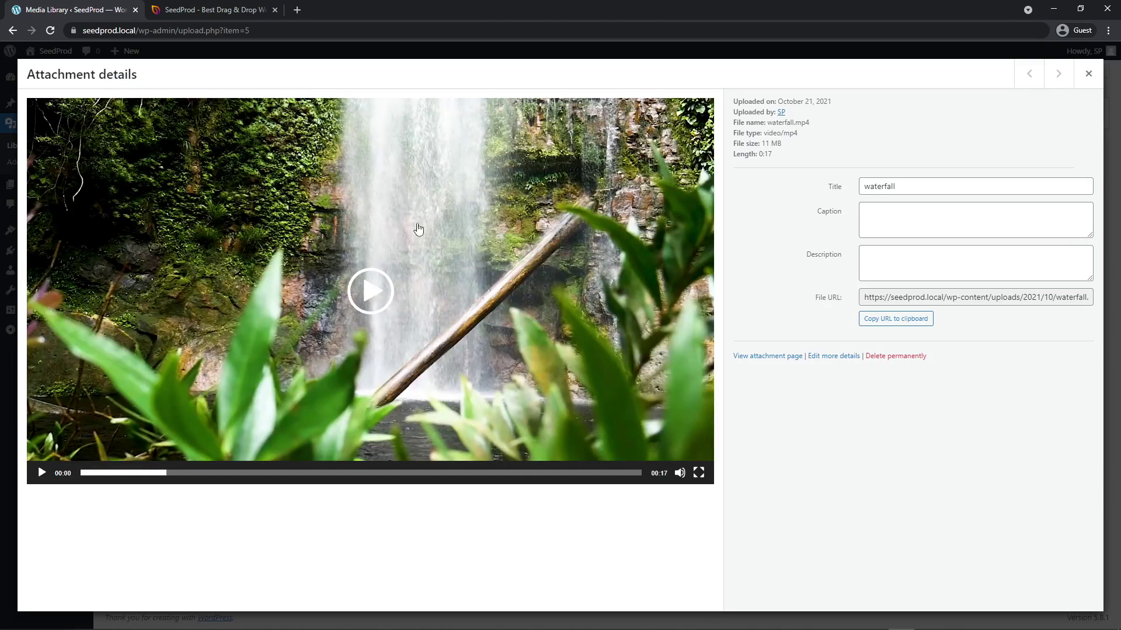
left_click(371, 290)
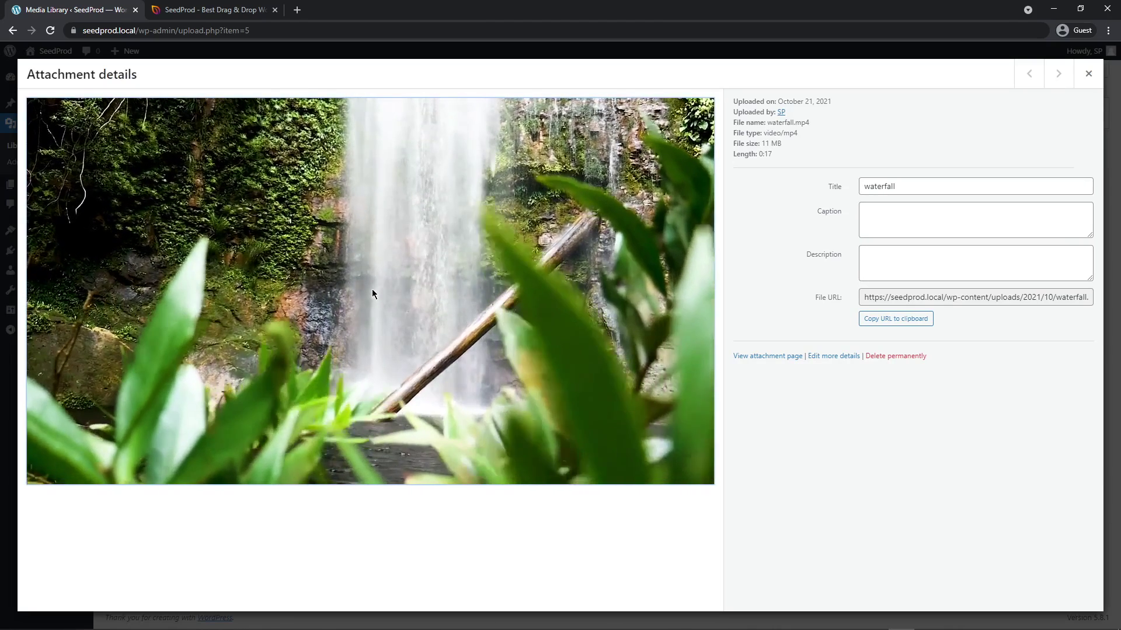
left_click(1088, 73)
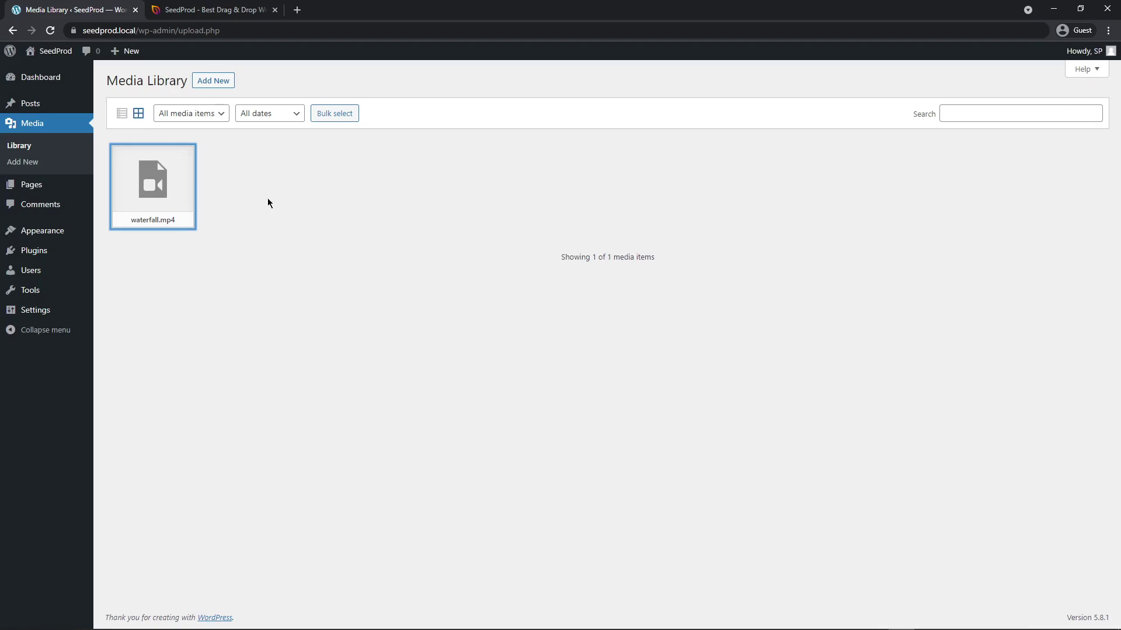
Step: Start a new post, dismiss the welcome guide, and title it 'Video post'
mouse_move(28, 105)
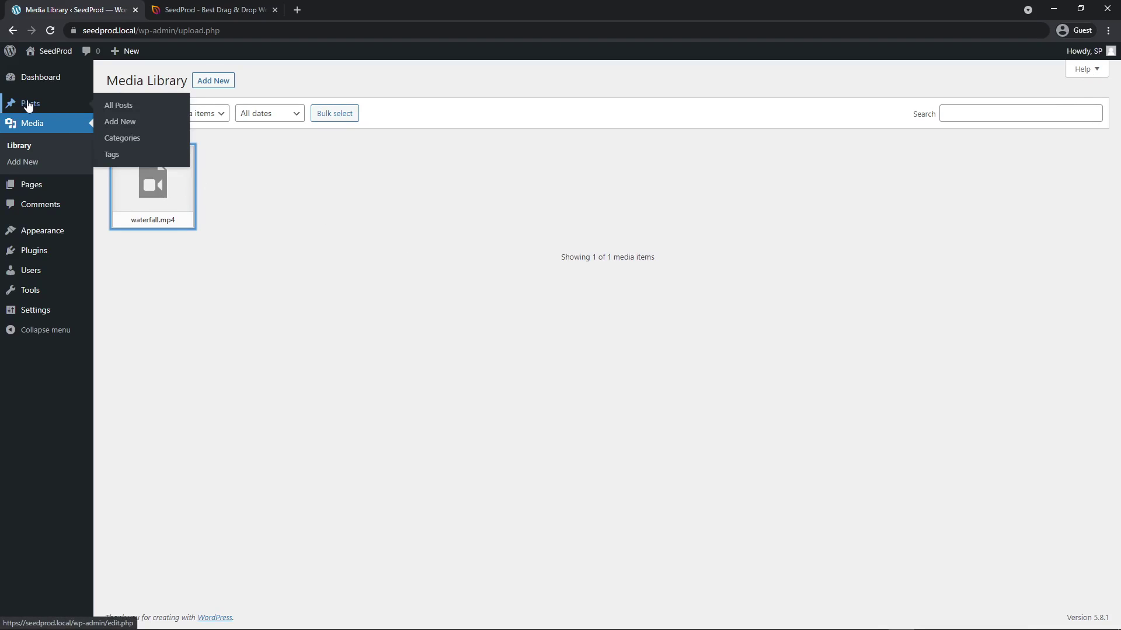
left_click(124, 123)
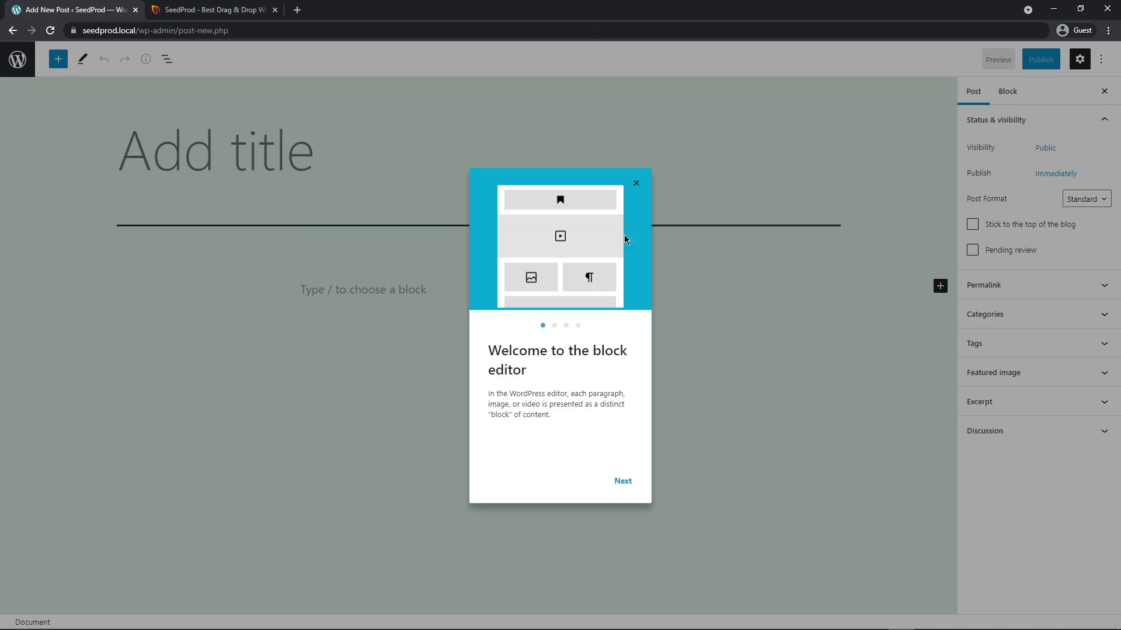
left_click(636, 183)
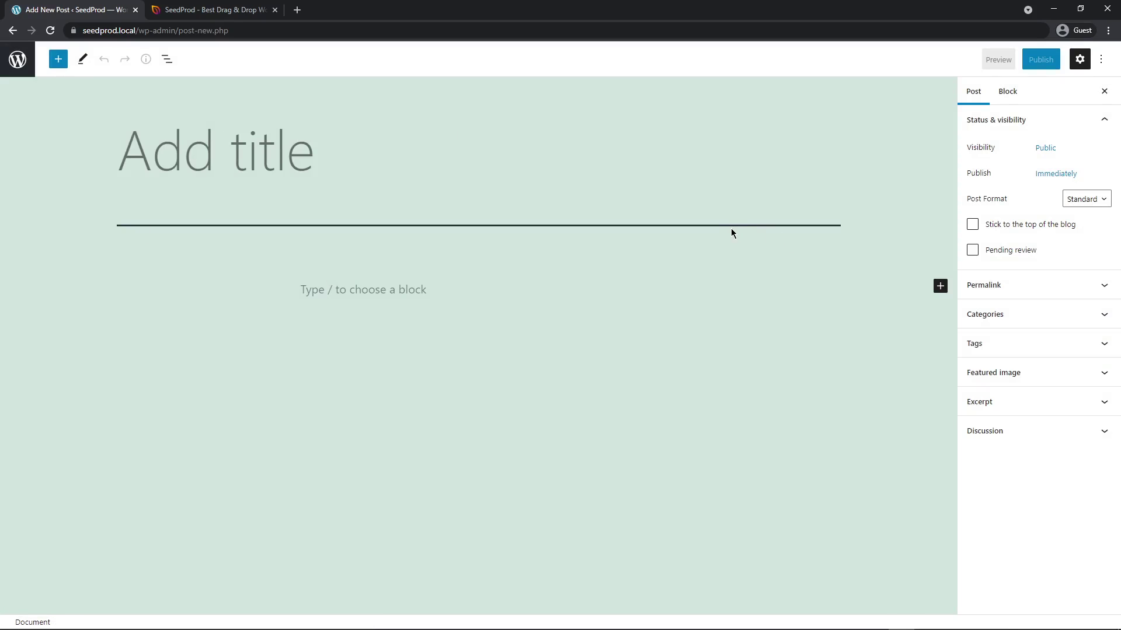
left_click(282, 144)
type("V")
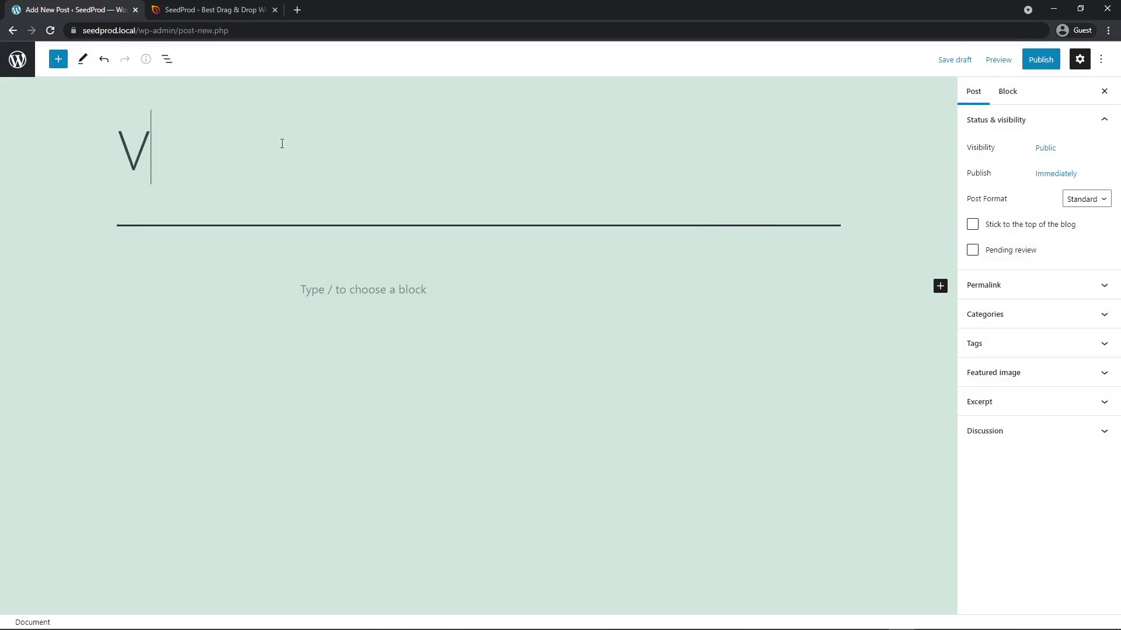
type("ideo post")
Step: Insert an empty Video block into the post body via the block inserter search
left_click(369, 288)
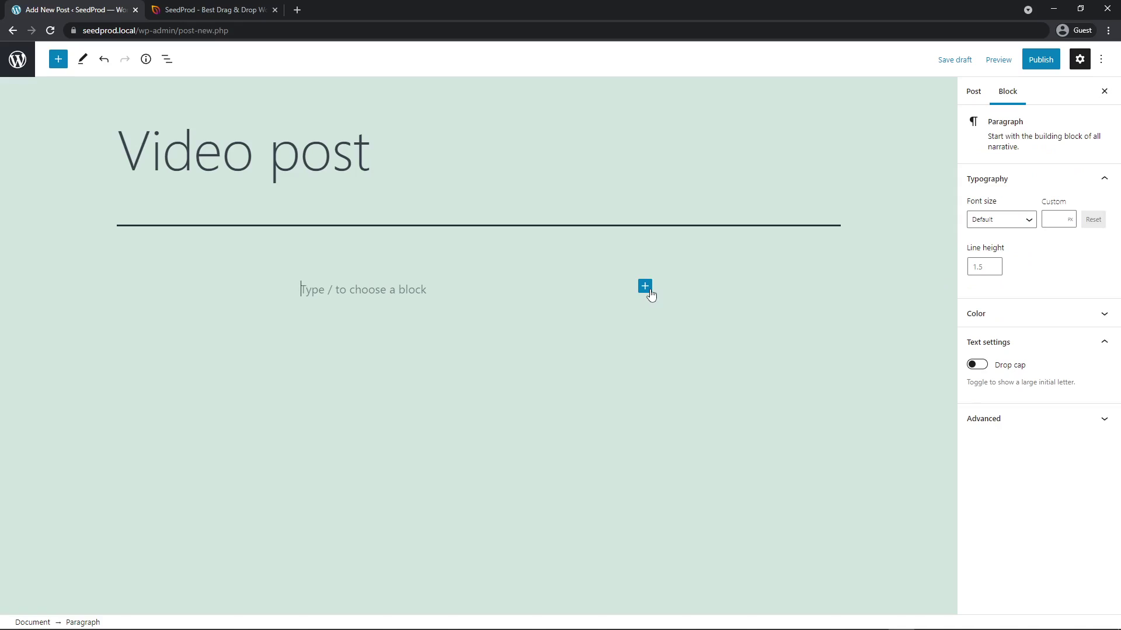
type("/")
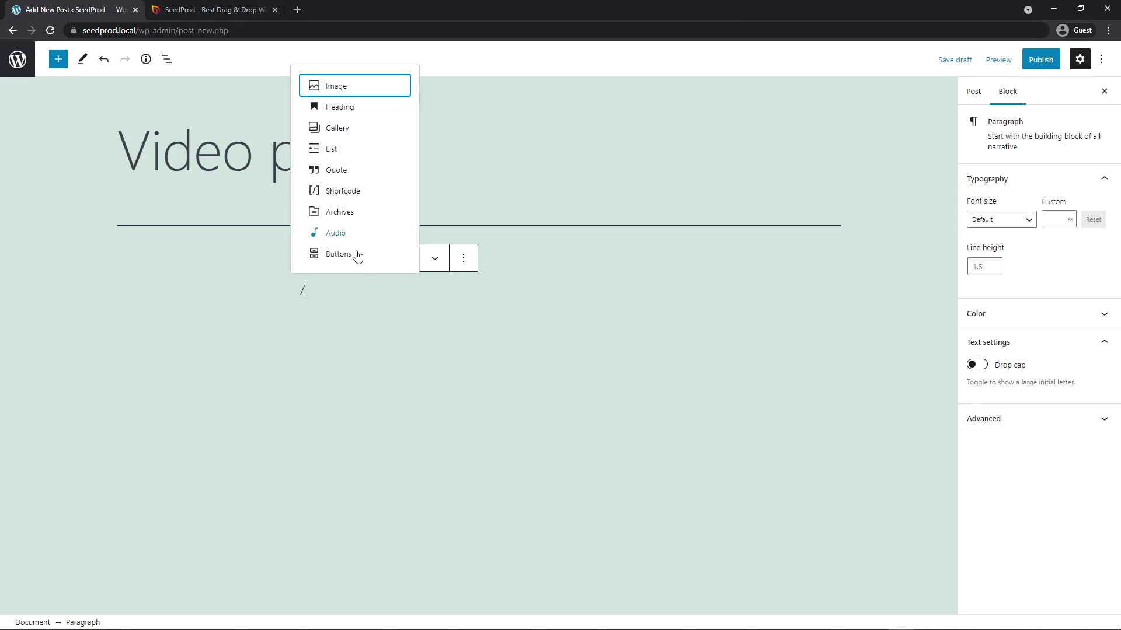
key("BackSpace")
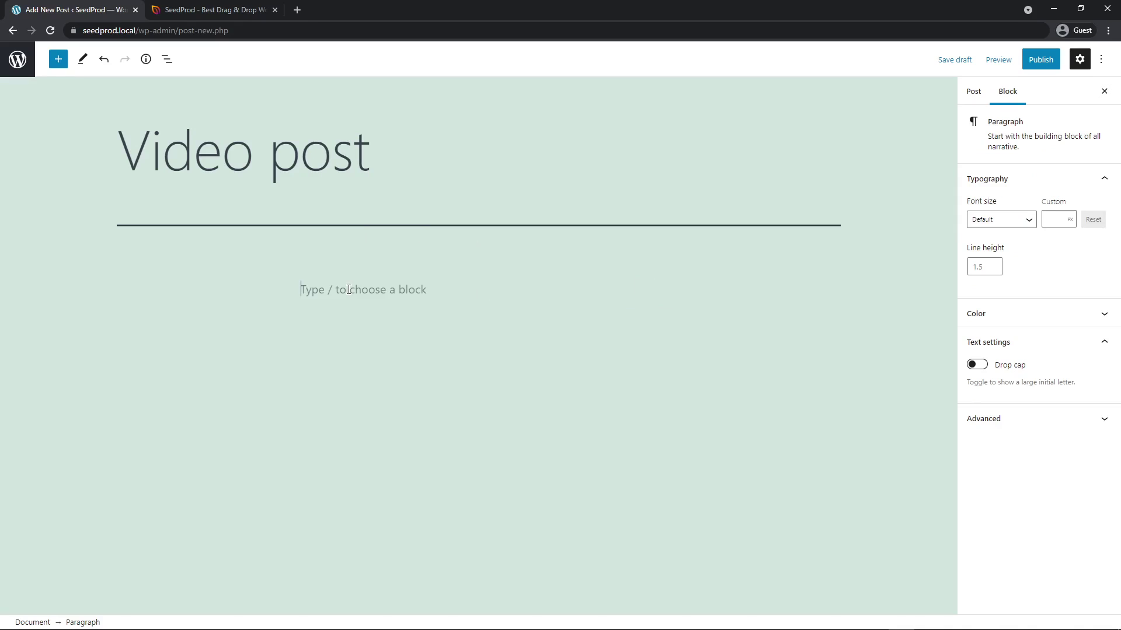
left_click(644, 286)
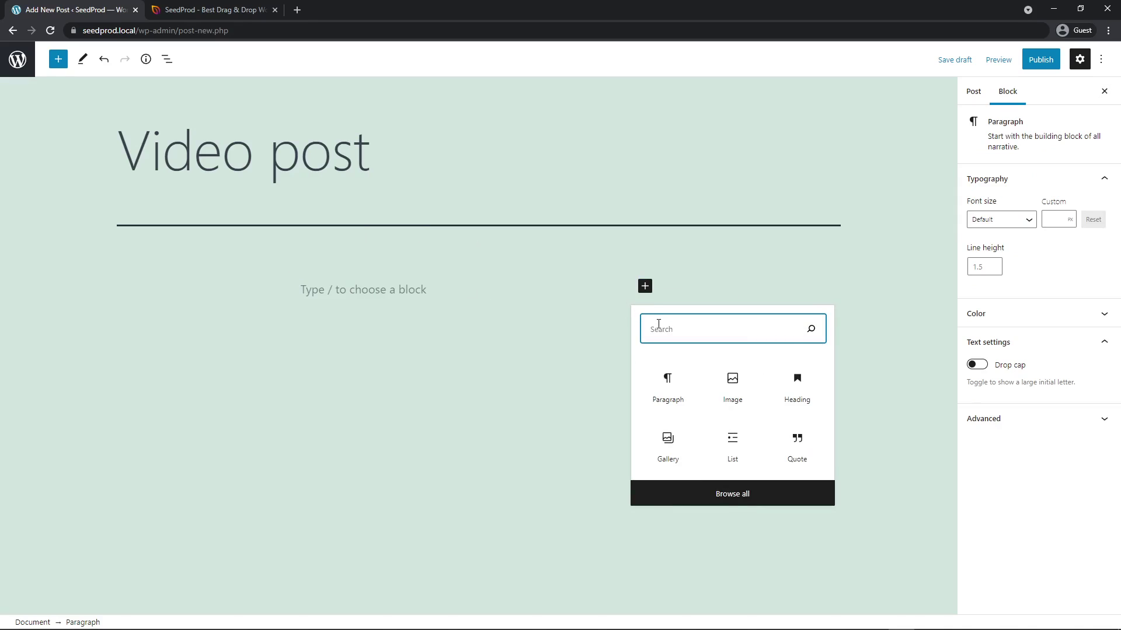
type("video")
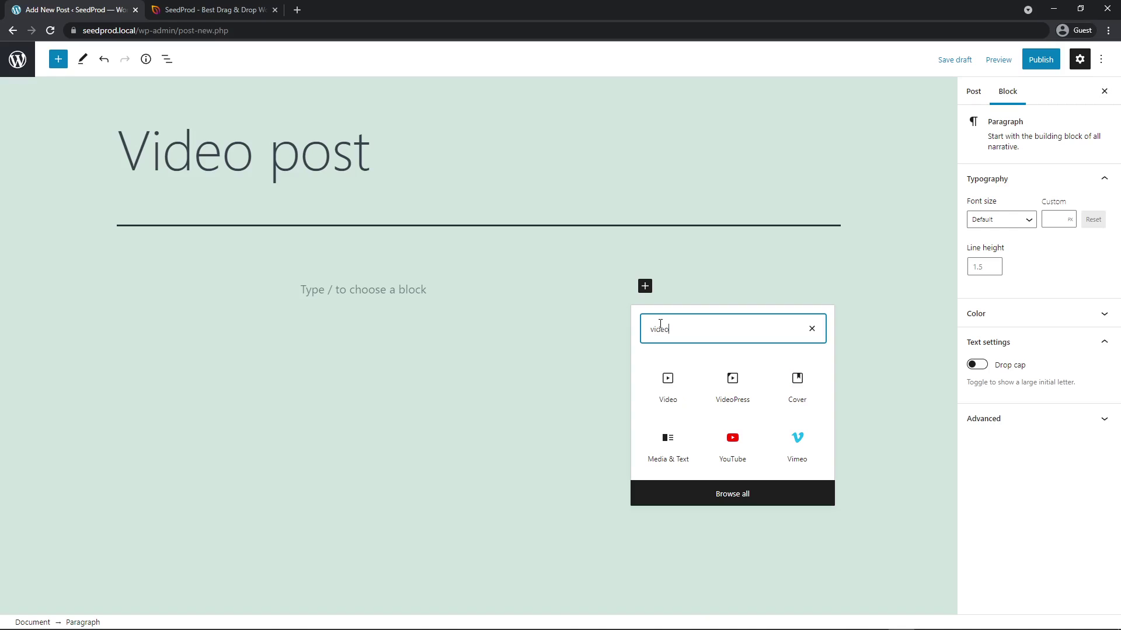
left_click(672, 396)
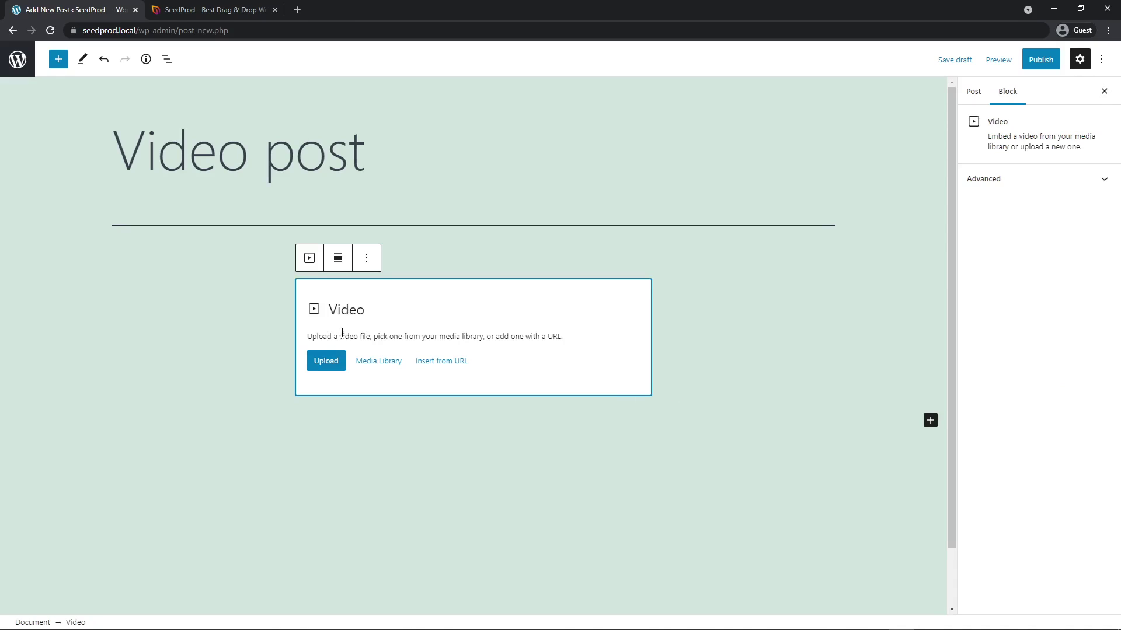
Step: Pick waterfall.mp4 from the Media Library tab as the Video block's source
left_click(385, 364)
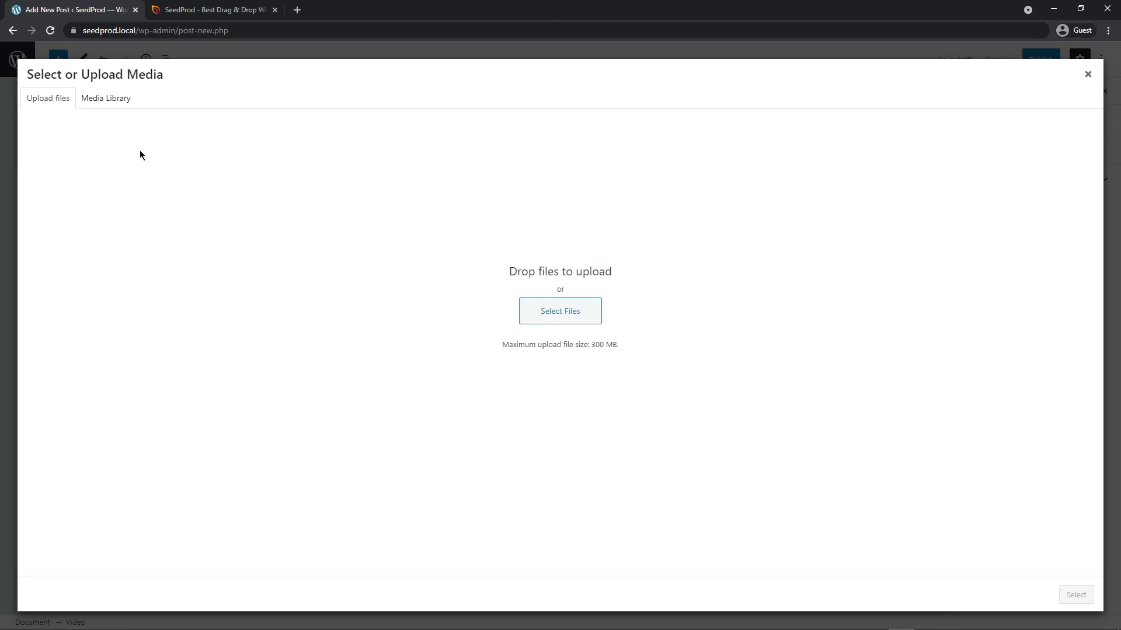
left_click(106, 100)
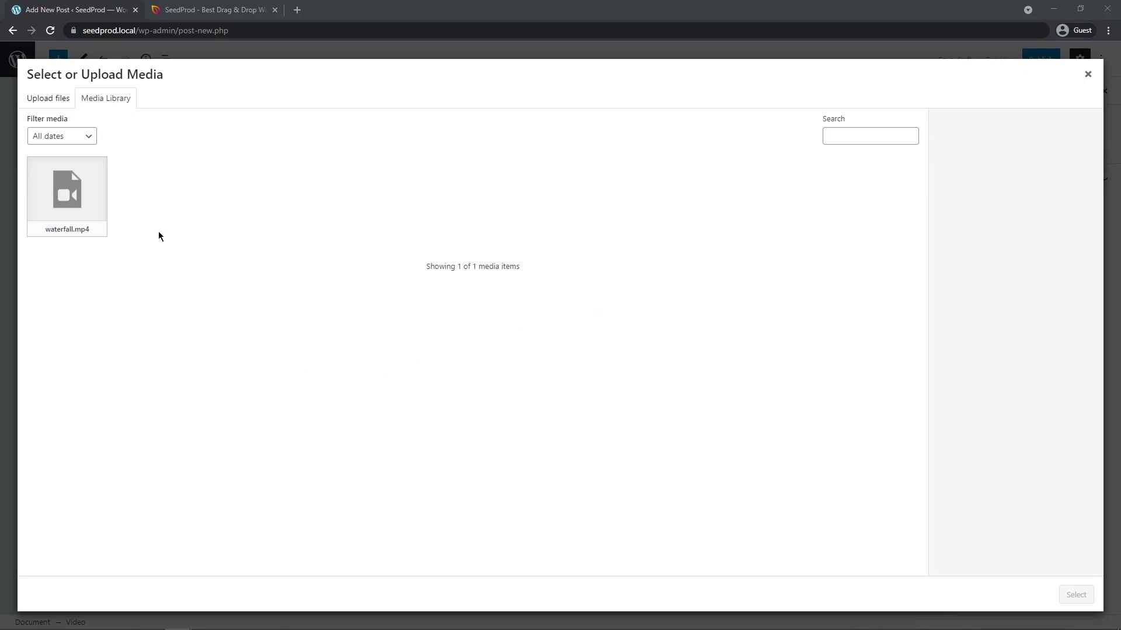
left_click(69, 187)
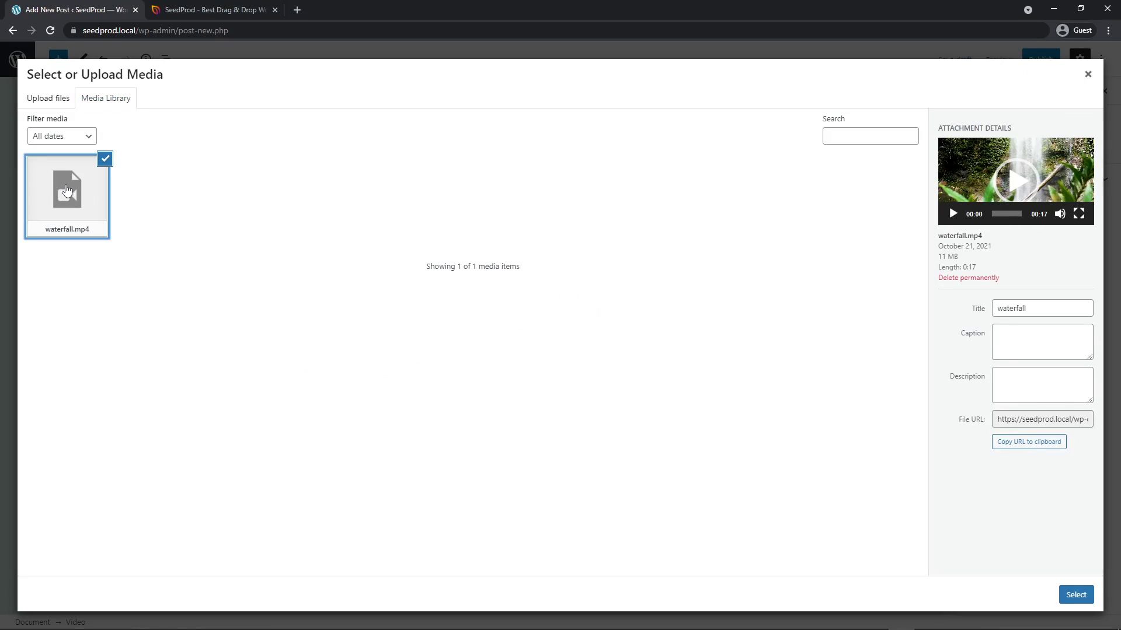
left_click(1076, 595)
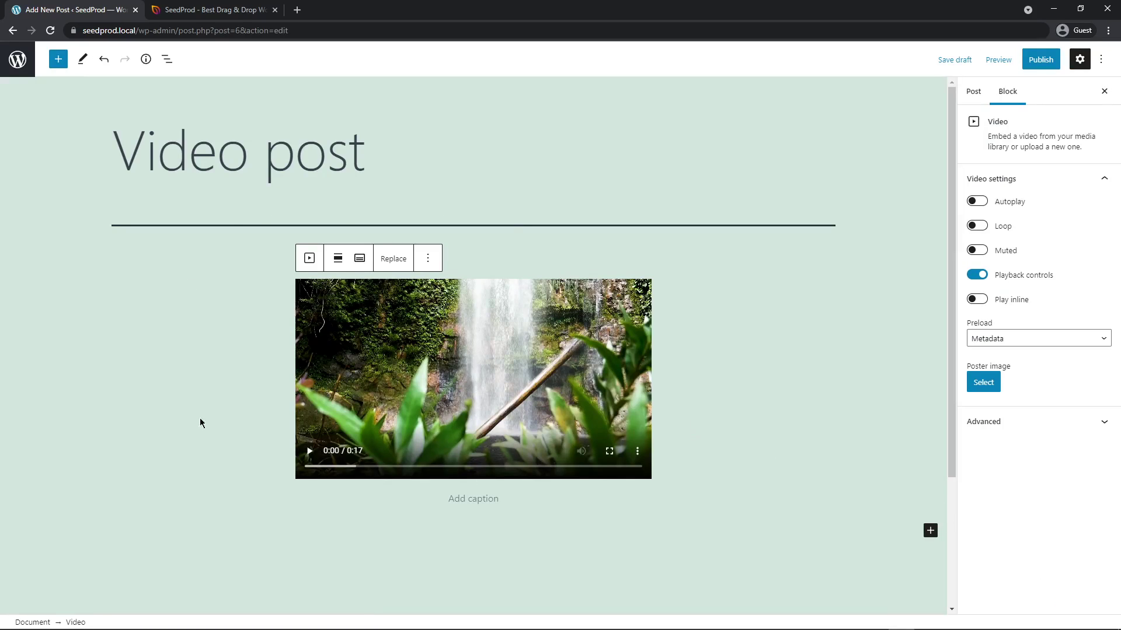
Step: Add an empty block below the video and browse the full list of blocks
left_click(481, 498)
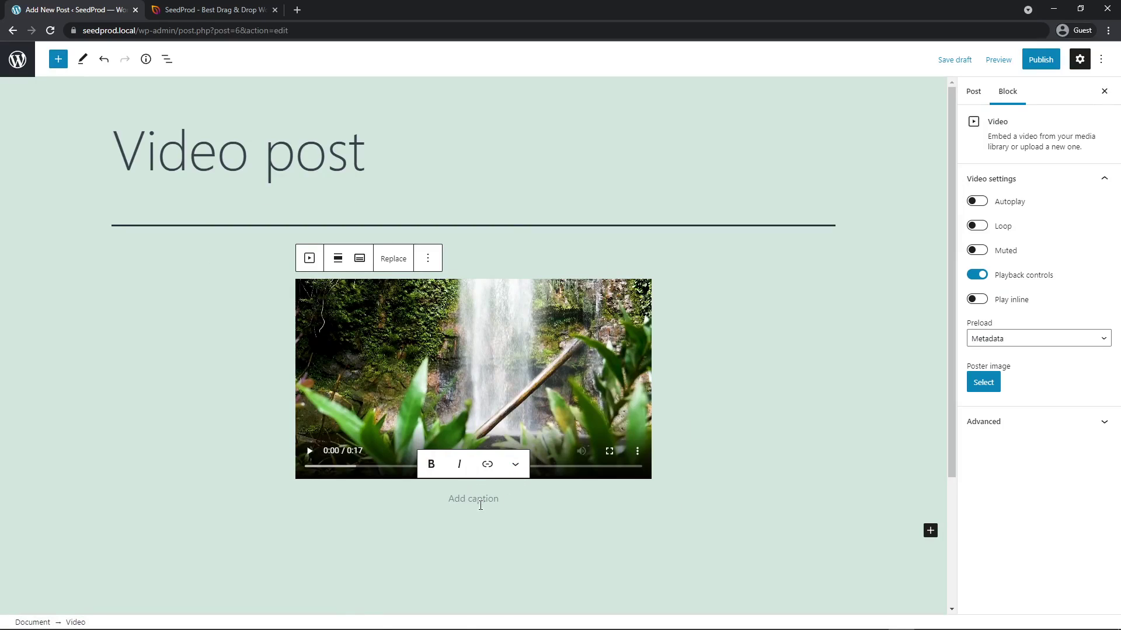
key("Return")
left_click(640, 509)
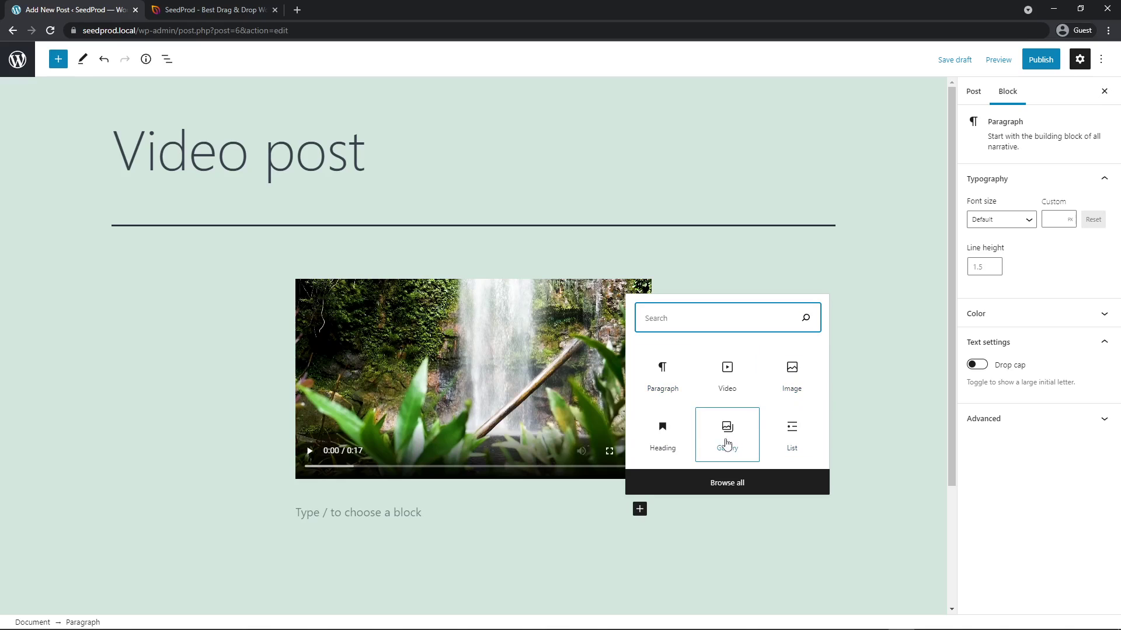
left_click(730, 489)
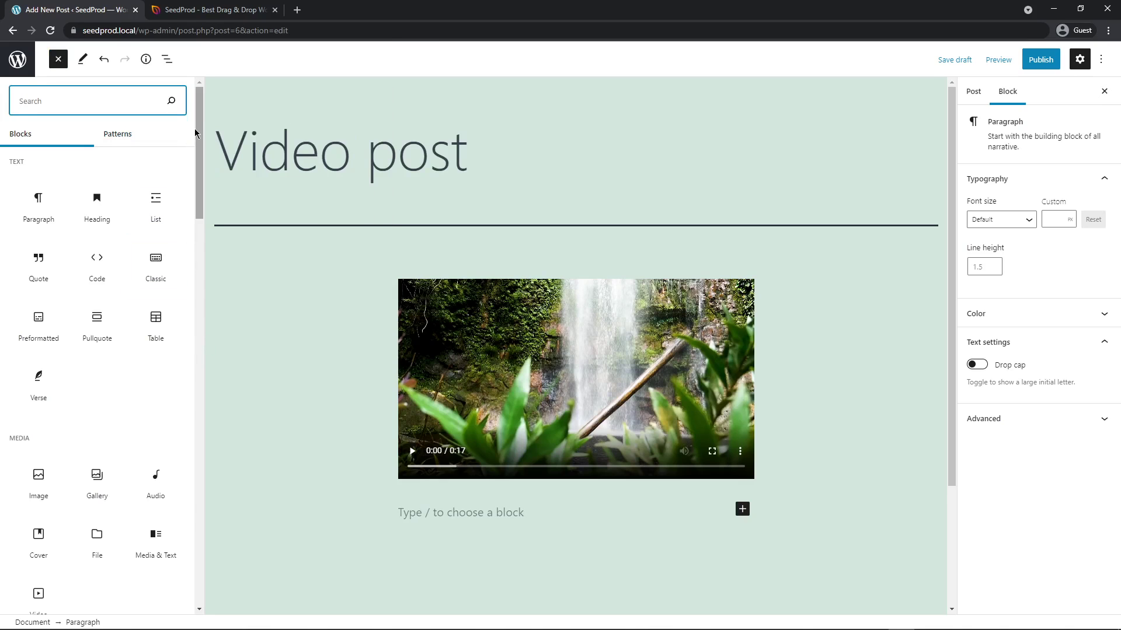
mouse_move(199, 134)
left_mouse_down()
mouse_move(200, 483)
mouse_move(196, 114)
left_mouse_up()
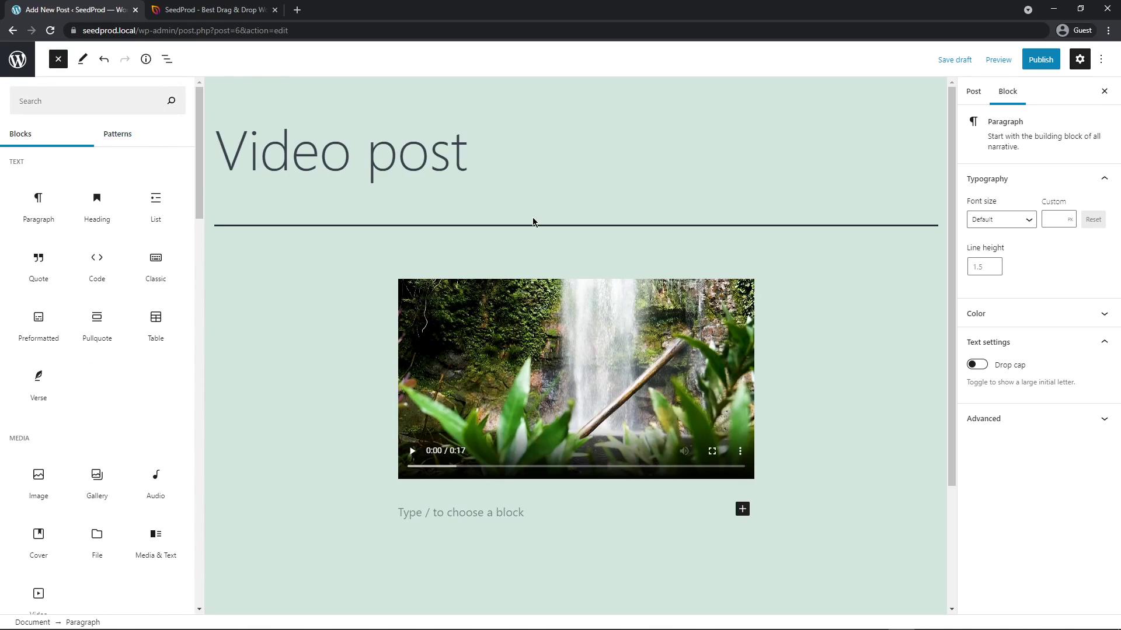
Step: Publish the Video post and open the live post
left_click(1040, 59)
left_click(1001, 59)
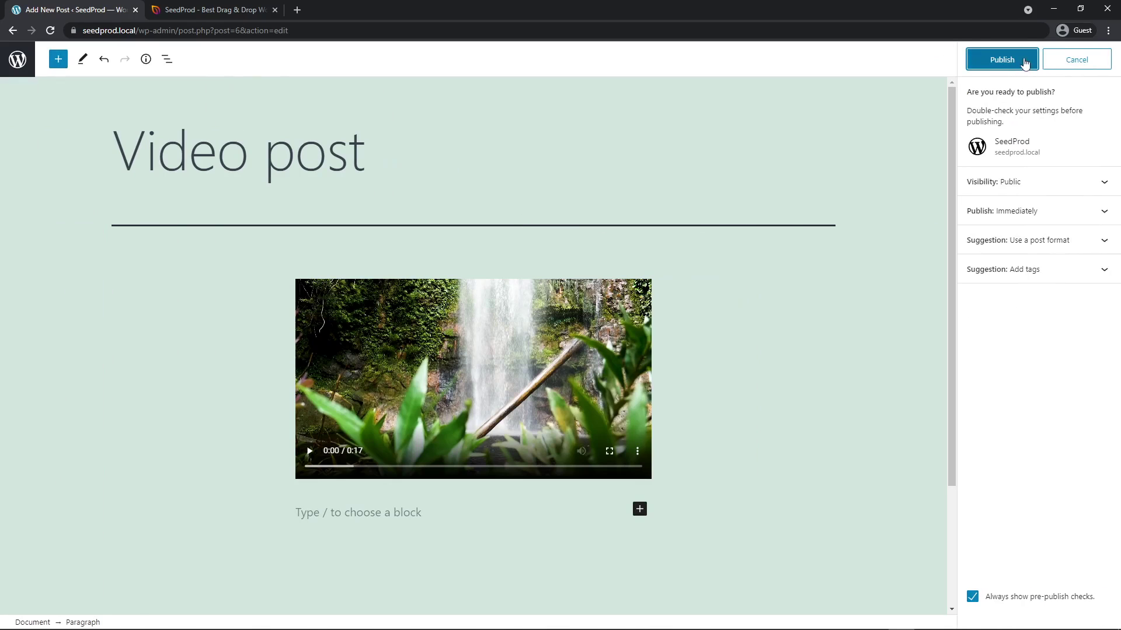
left_click(115, 592)
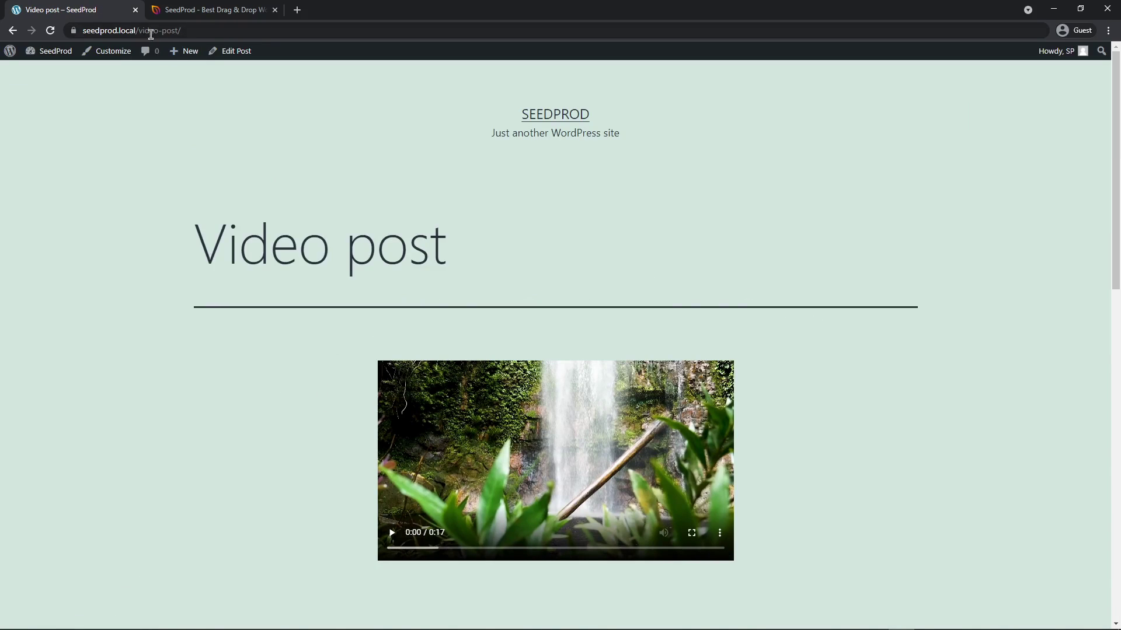
Step: Play and pause the waterfall video on the live post, then go back to the Dashboard
scroll(819, 268, "down", 3)
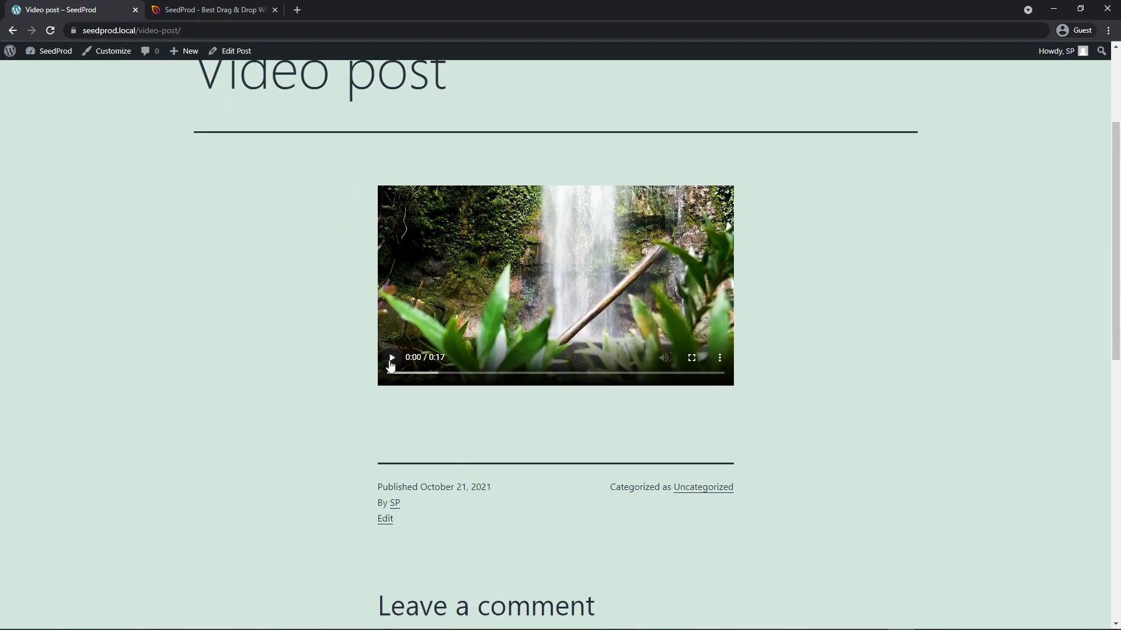
left_click(391, 364)
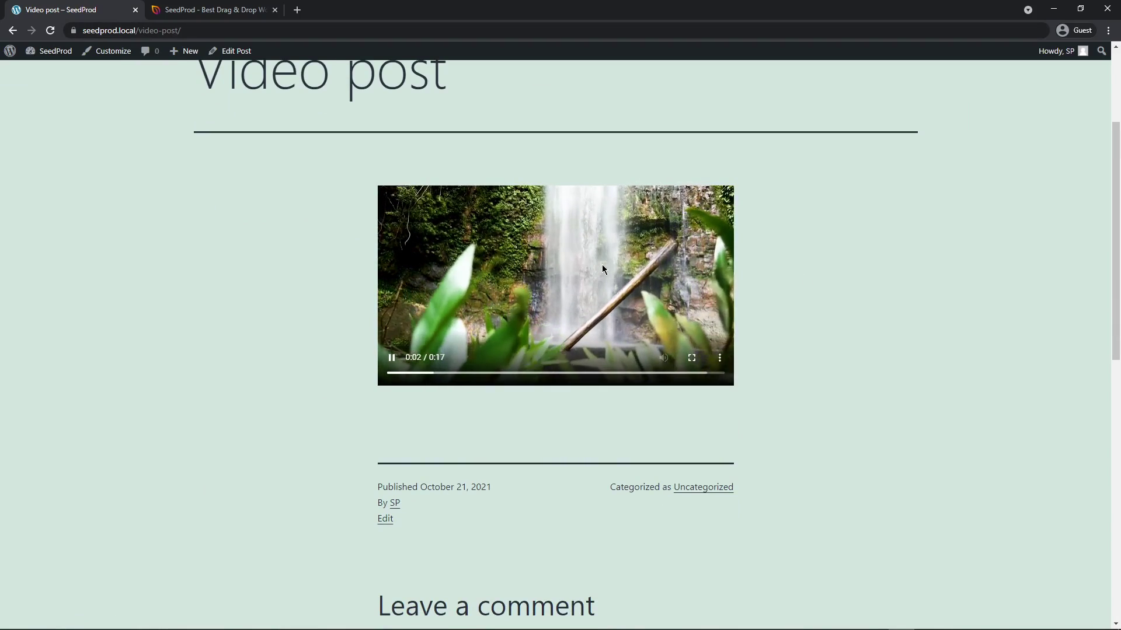
left_click(392, 362)
scroll(388, 367, "up", 3)
mouse_move(50, 53)
left_click(45, 73)
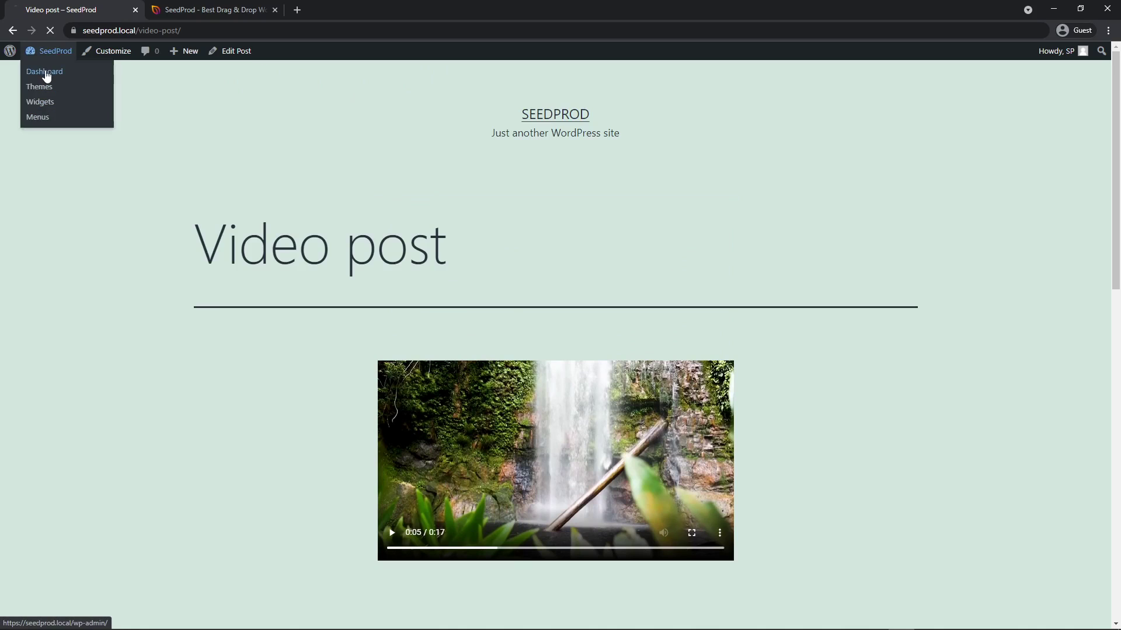
mouse_move(33, 192)
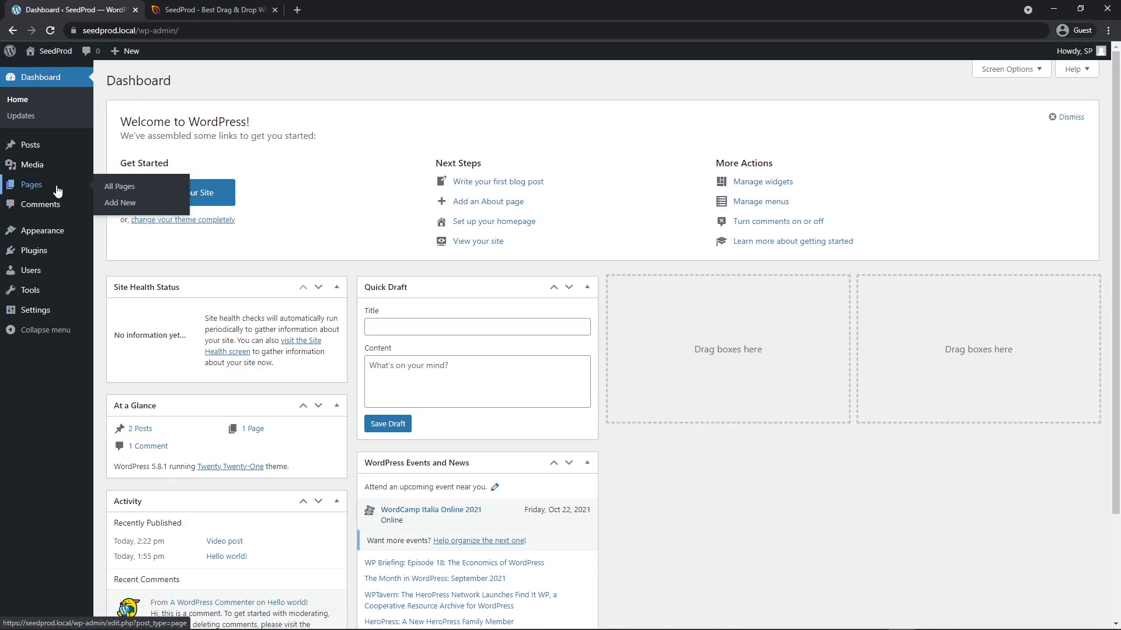
Step: Create a new page titled 'Video Page' with a Video block holding waterfall.mp4
left_click(127, 207)
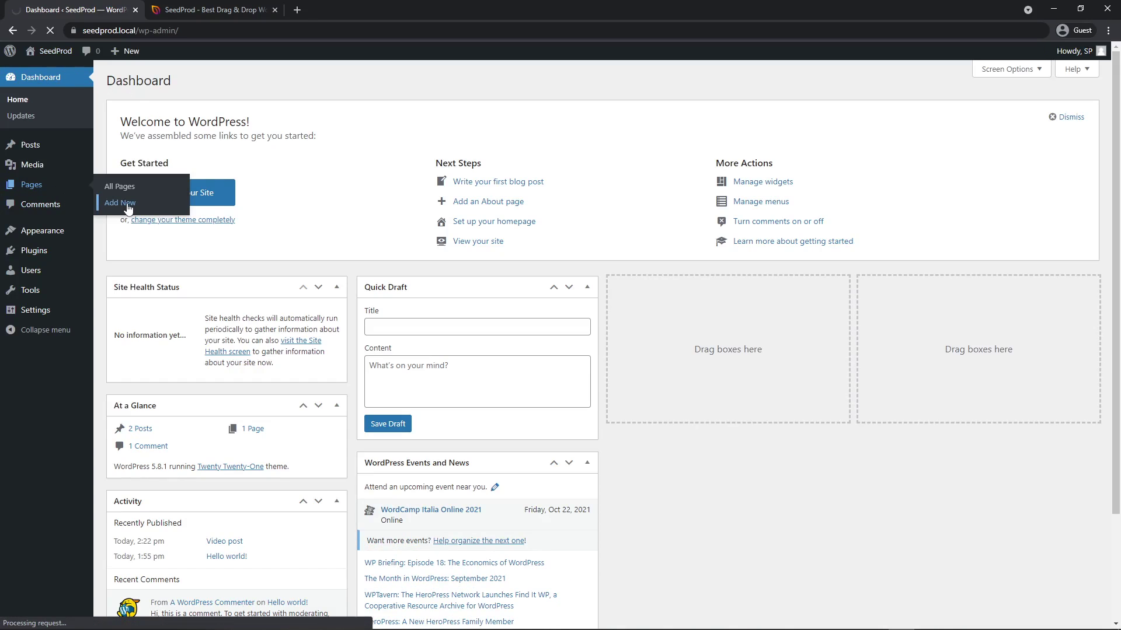
type("Video Page")
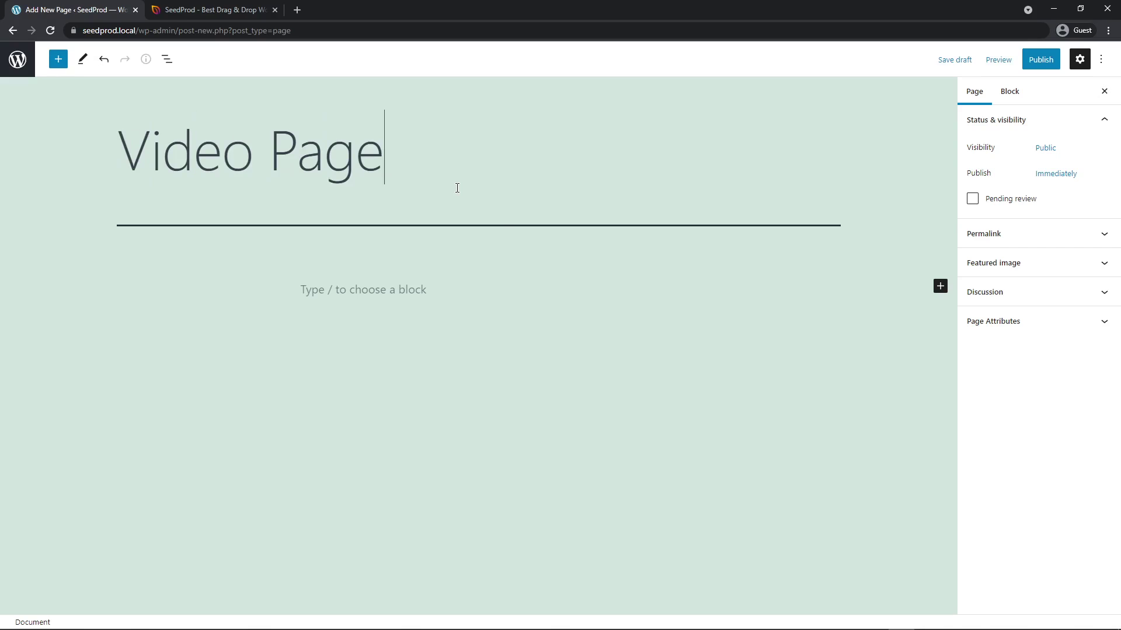
left_click(403, 289)
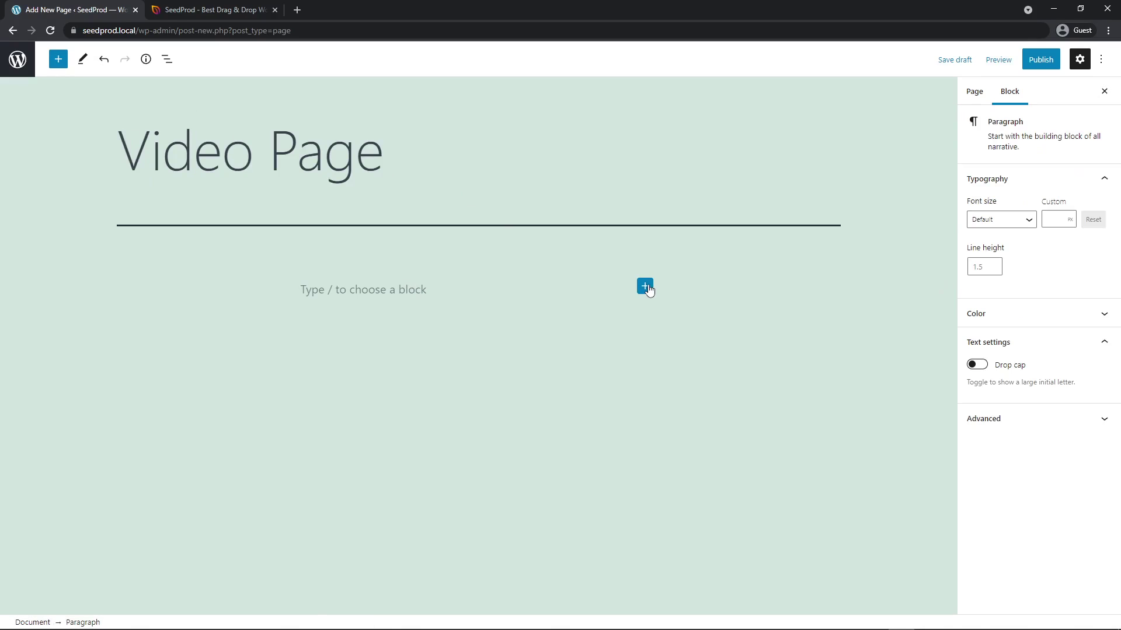
left_click(646, 287)
type("video")
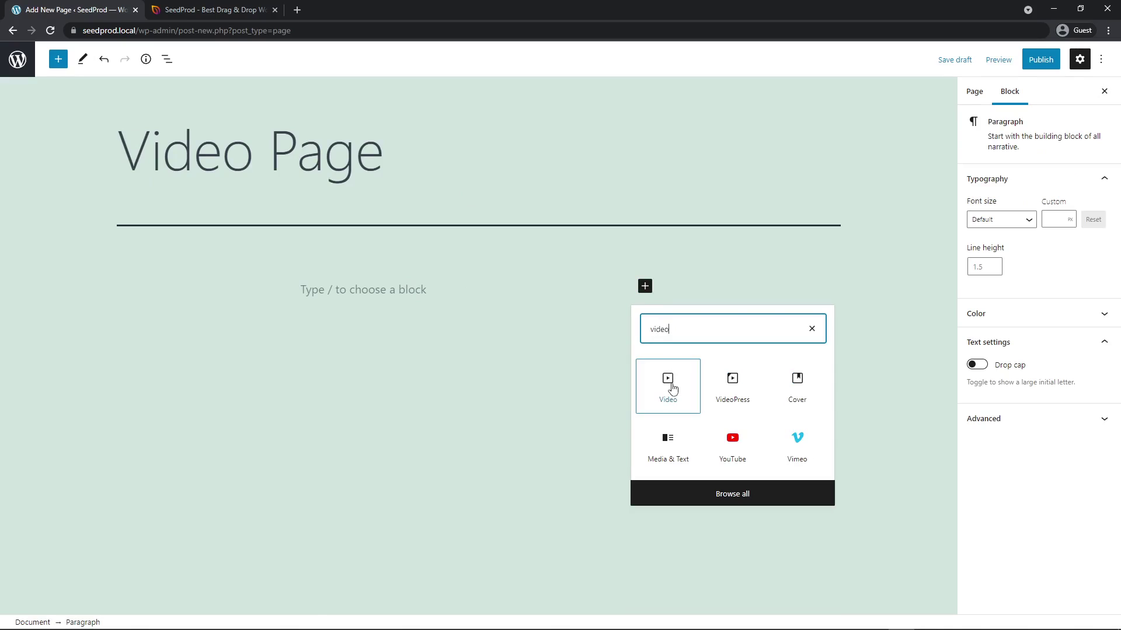
left_click(672, 386)
left_click(377, 360)
left_click(67, 192)
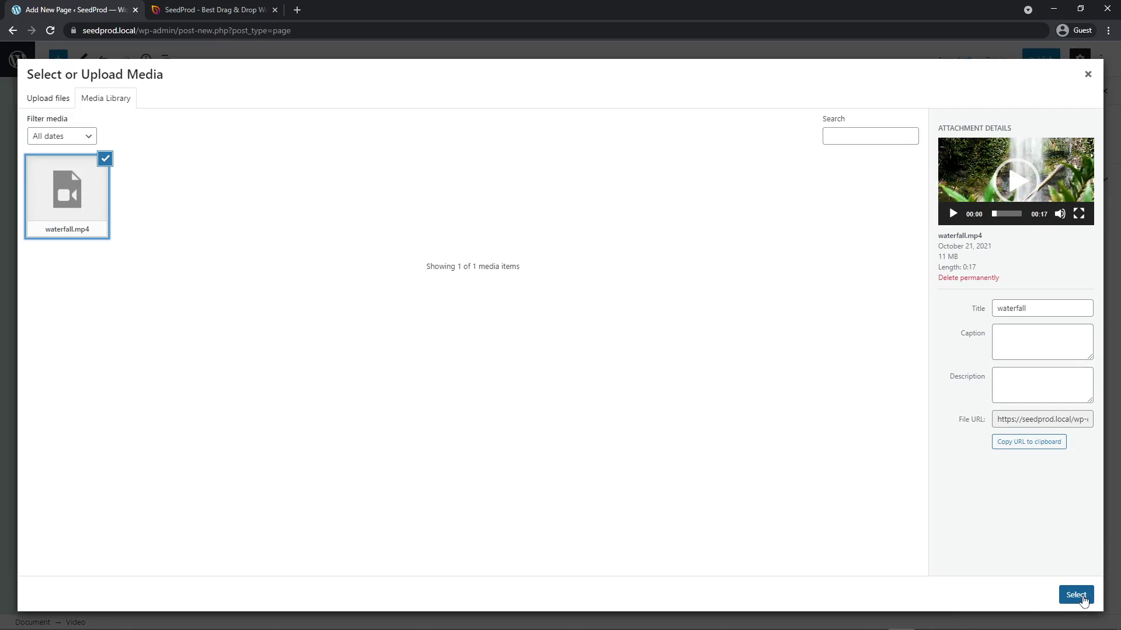
left_click(1077, 595)
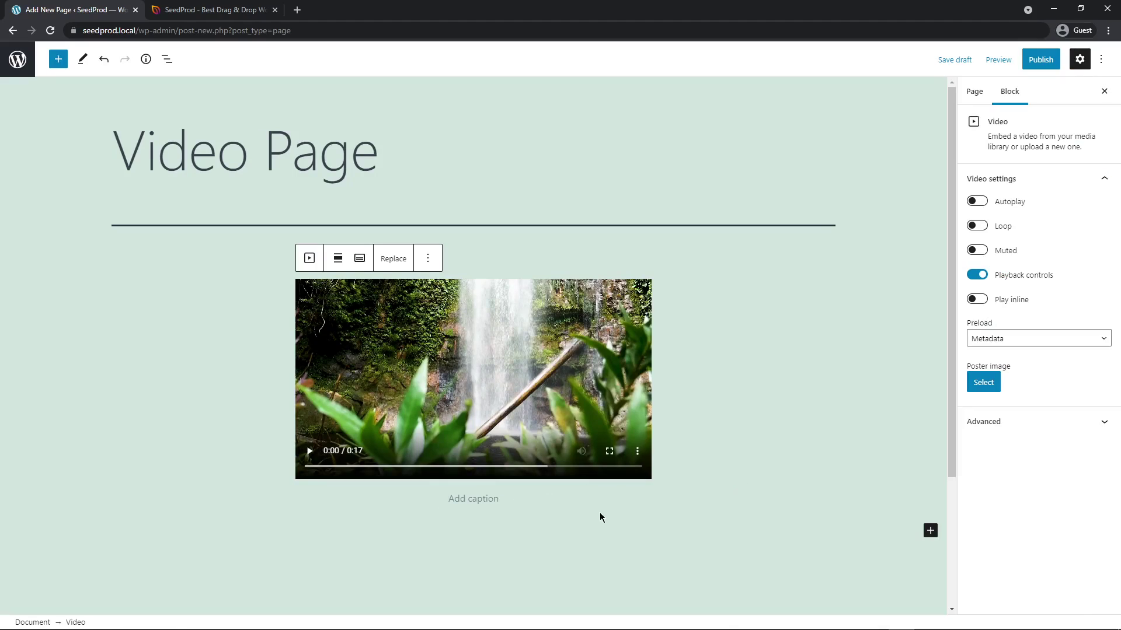
Step: Publish the page, play and pause its video live, then return to the Dashboard
left_click(1040, 59)
left_click(990, 65)
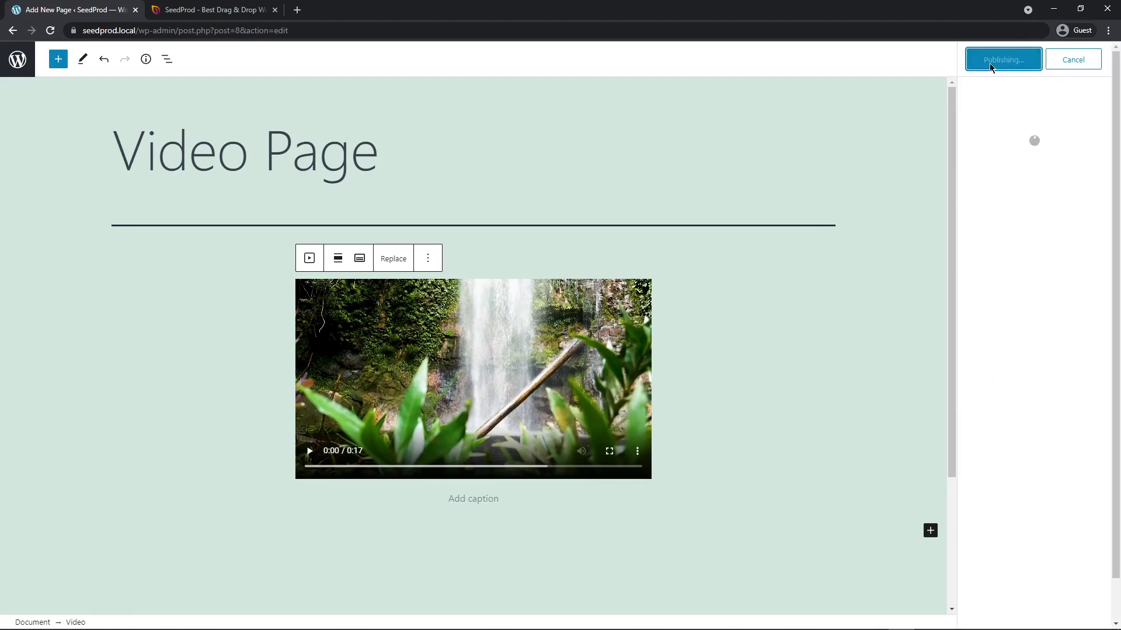
left_click(112, 598)
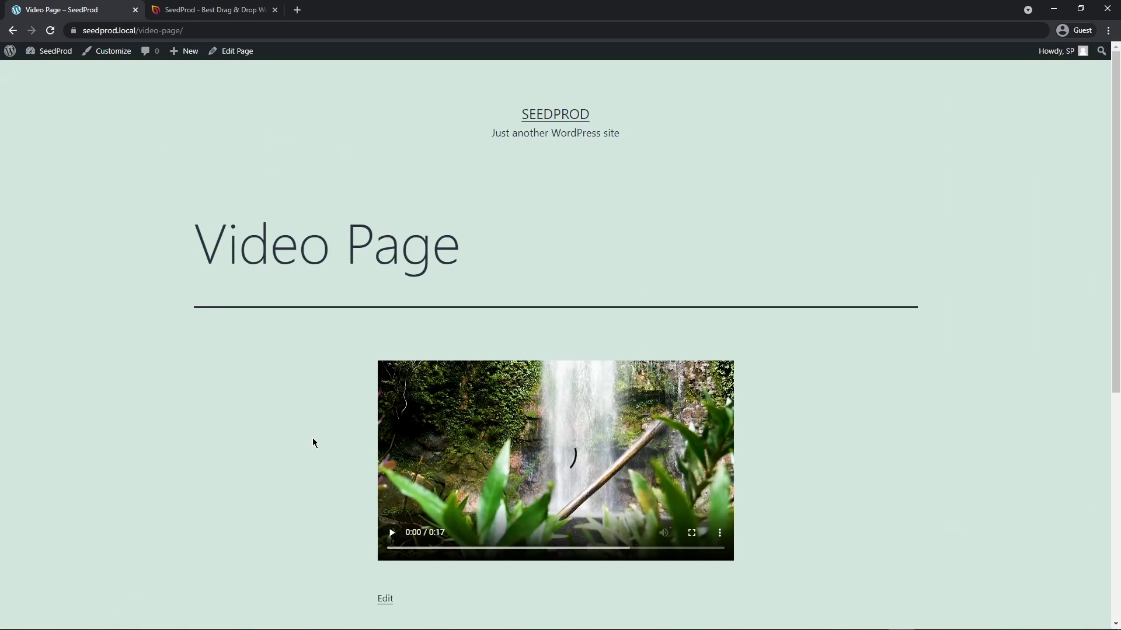
scroll(312, 442, "down", 2)
left_click(391, 418)
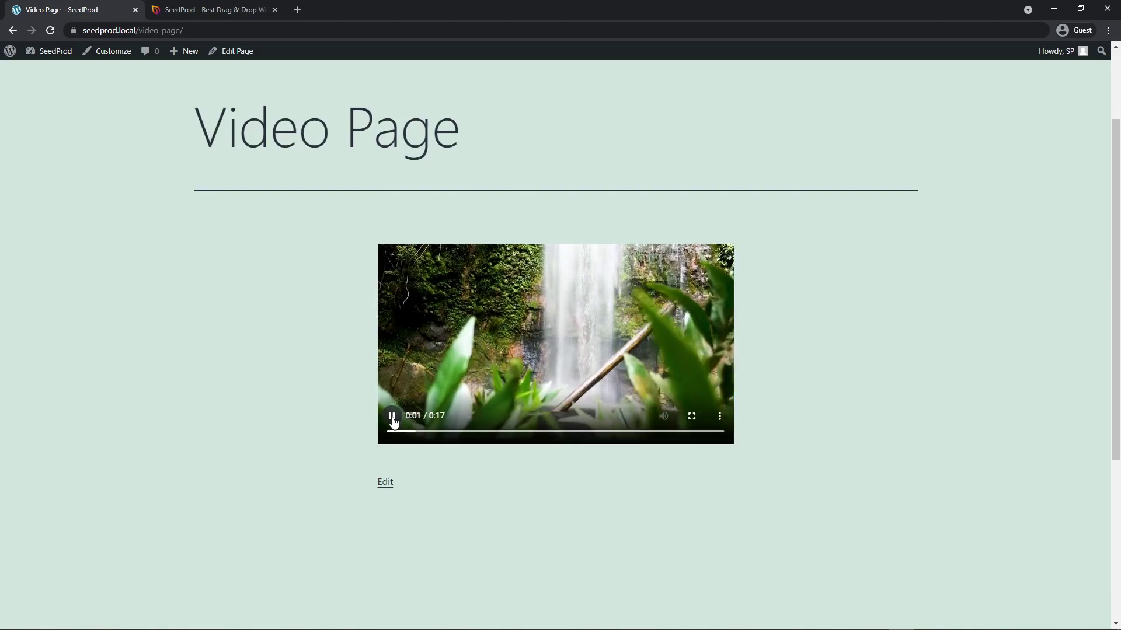
left_click(392, 418)
scroll(285, 390, "up", 2)
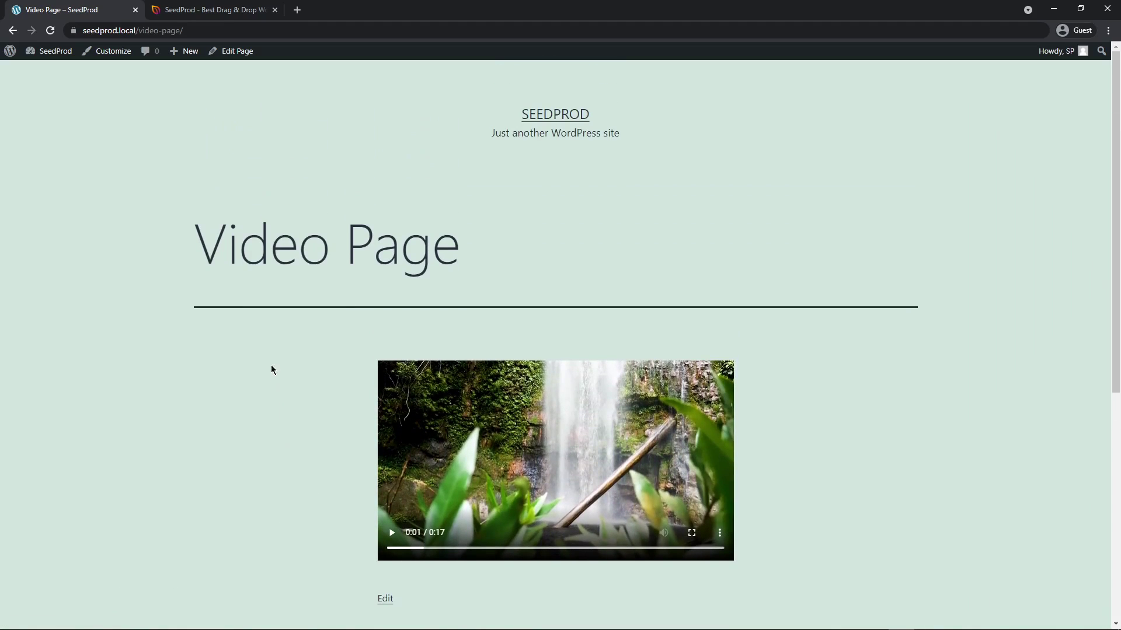
mouse_move(53, 51)
left_click(48, 72)
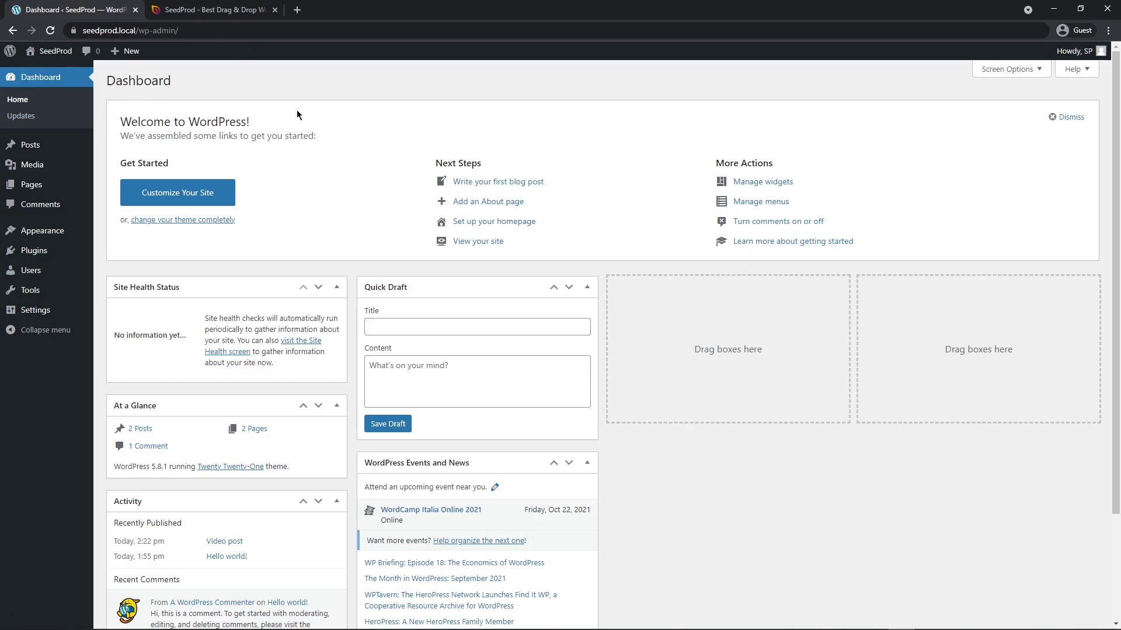
Step: Switch to the browser tab showing the seedprod.com homepage
left_click(202, 10)
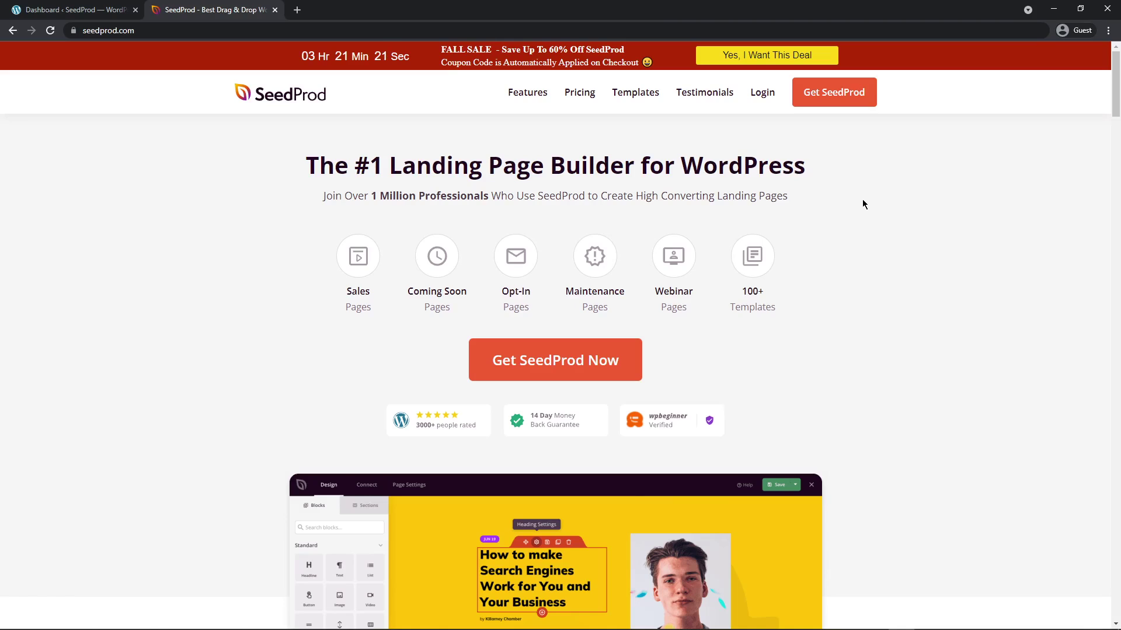
Step: Sign in to the SeedProd account, download the Landing Page Pro zip, and copy the license key
left_click(762, 94)
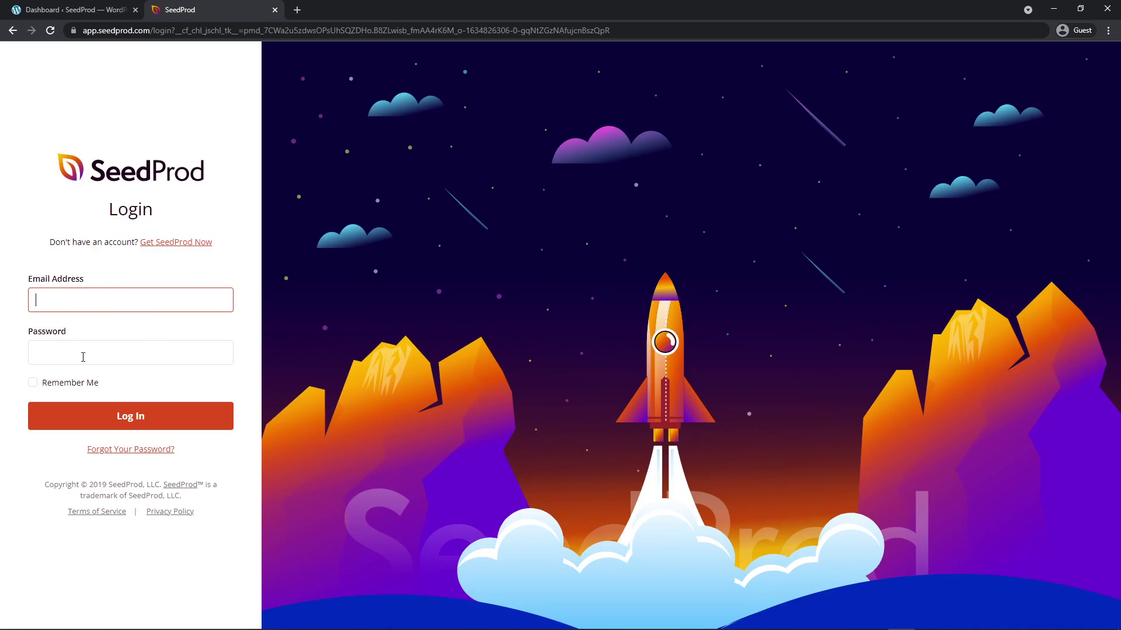
left_click(130, 417)
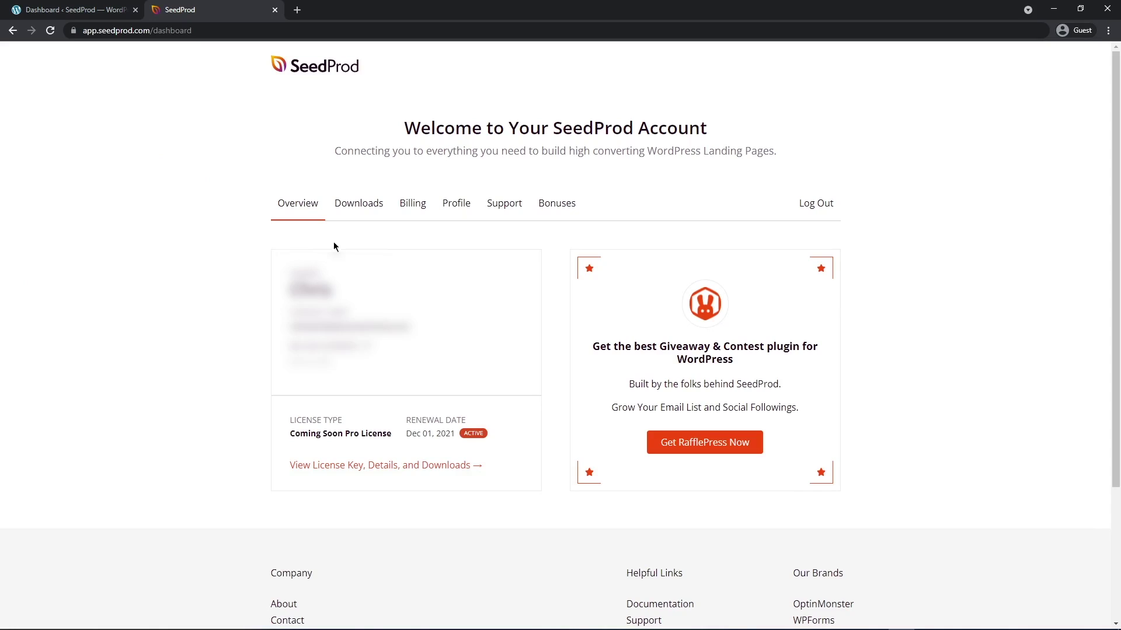
left_click(360, 209)
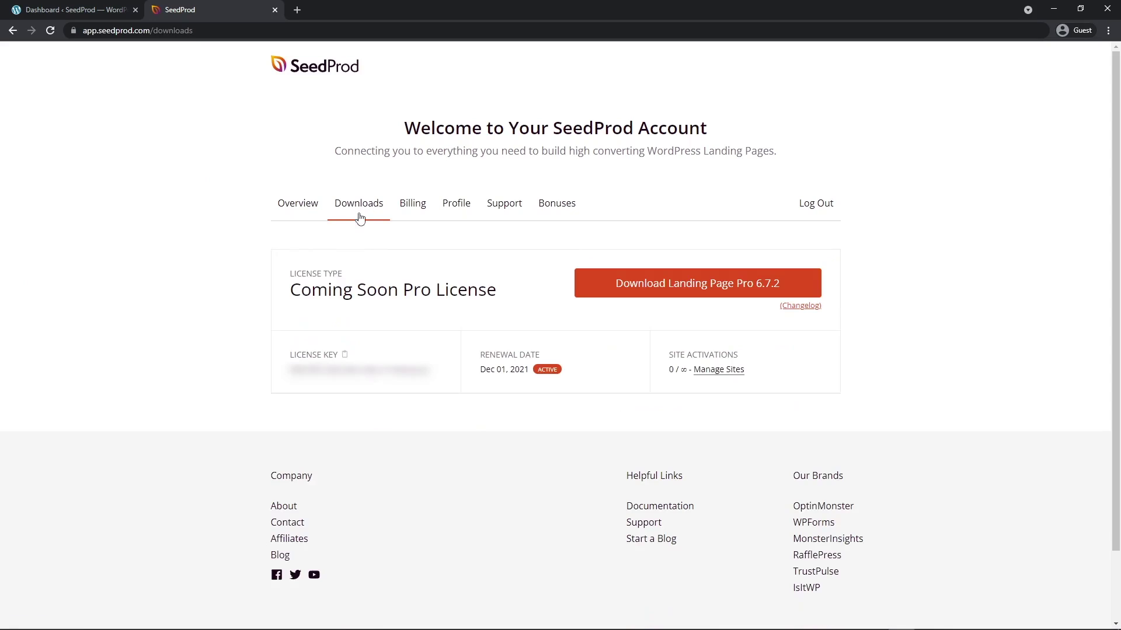
left_click(695, 286)
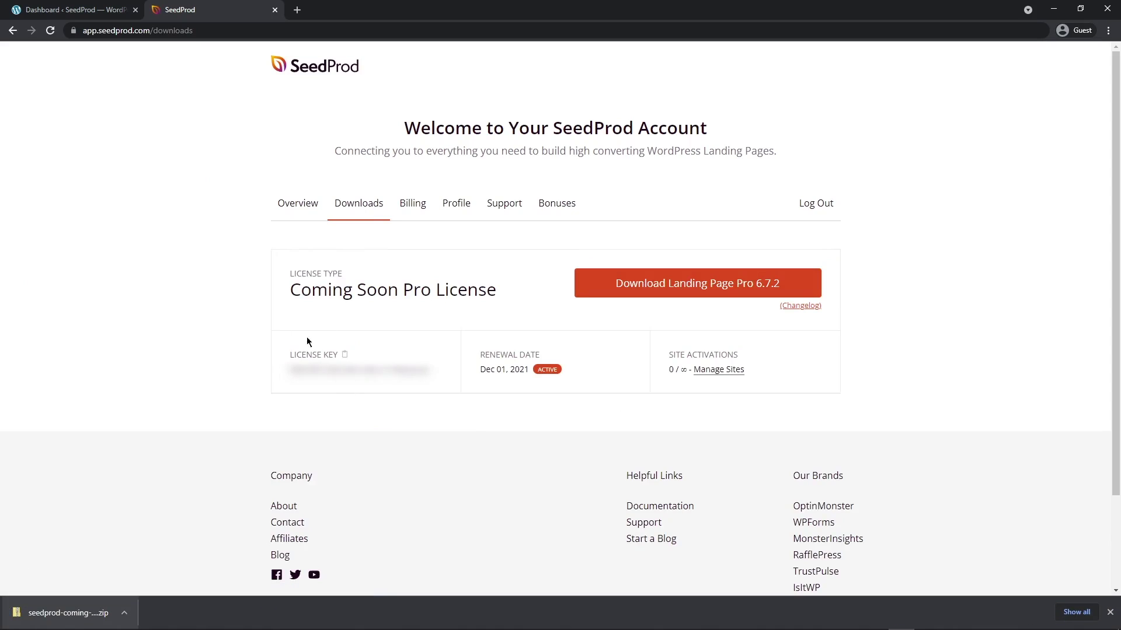
left_click_drag(432, 371, 278, 370)
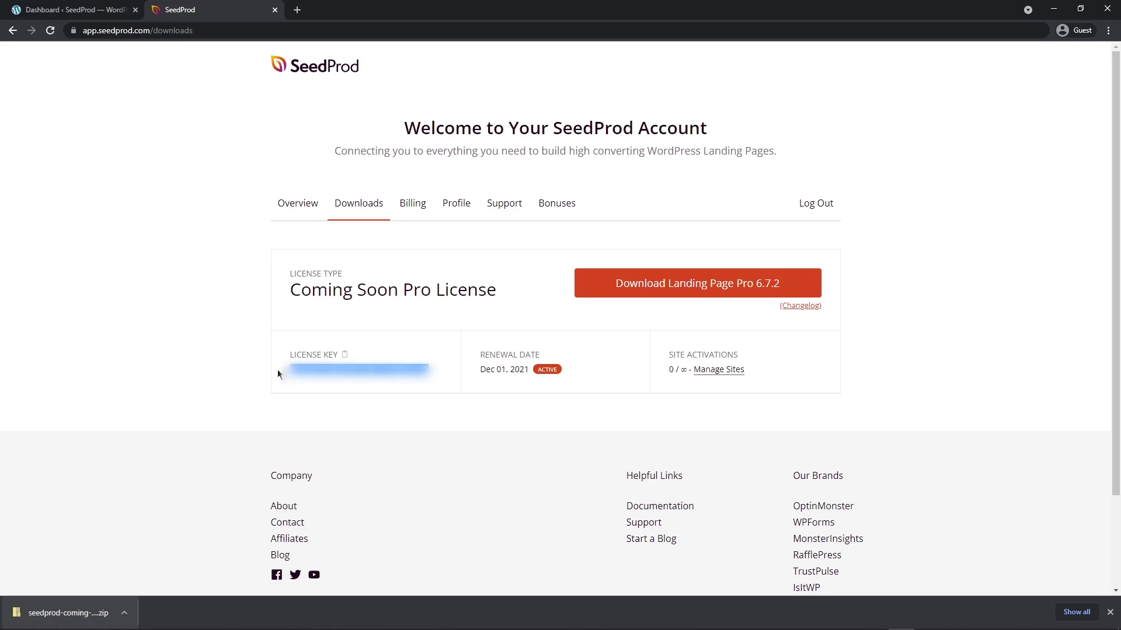
left_click(345, 355)
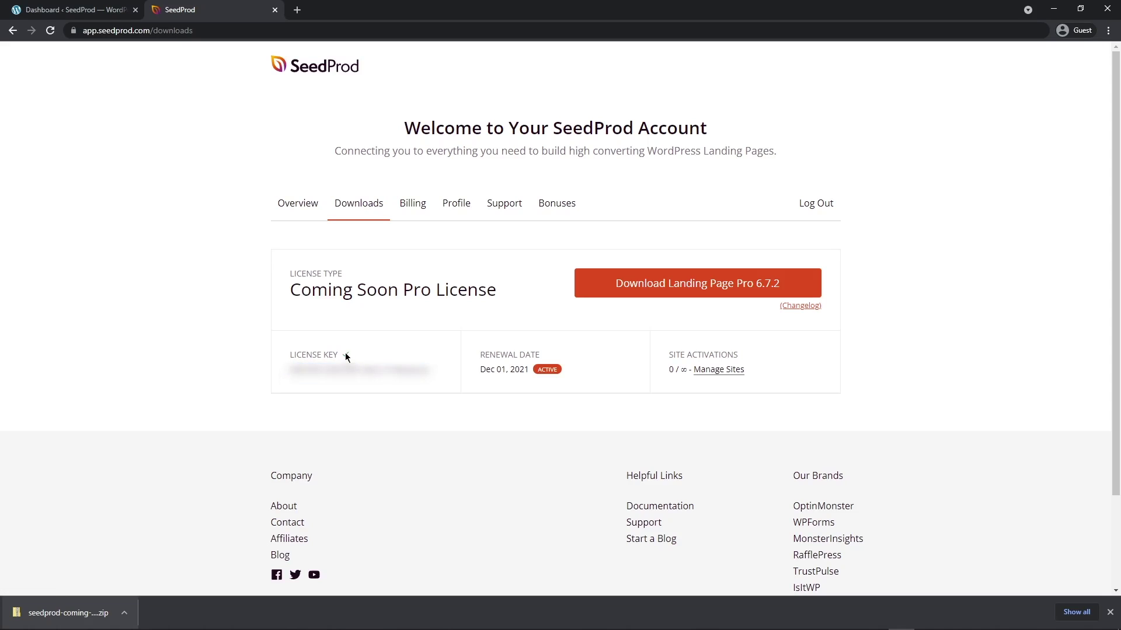
Step: Upload the downloaded SeedProd zip as a new plugin, install it, and activate it
left_click(275, 11)
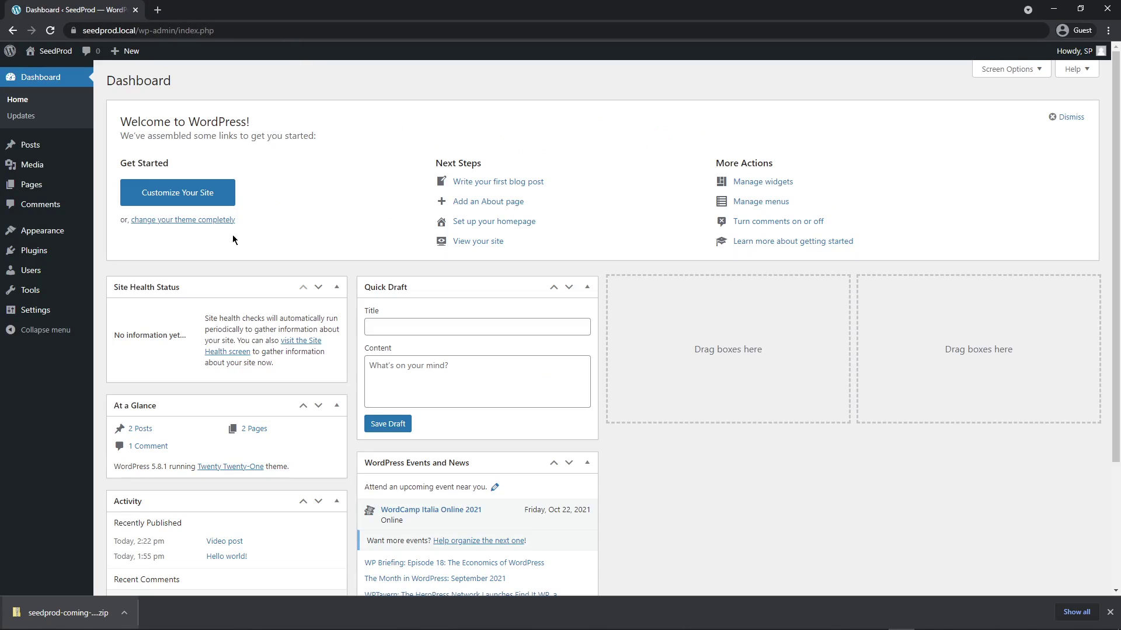
mouse_move(34, 253)
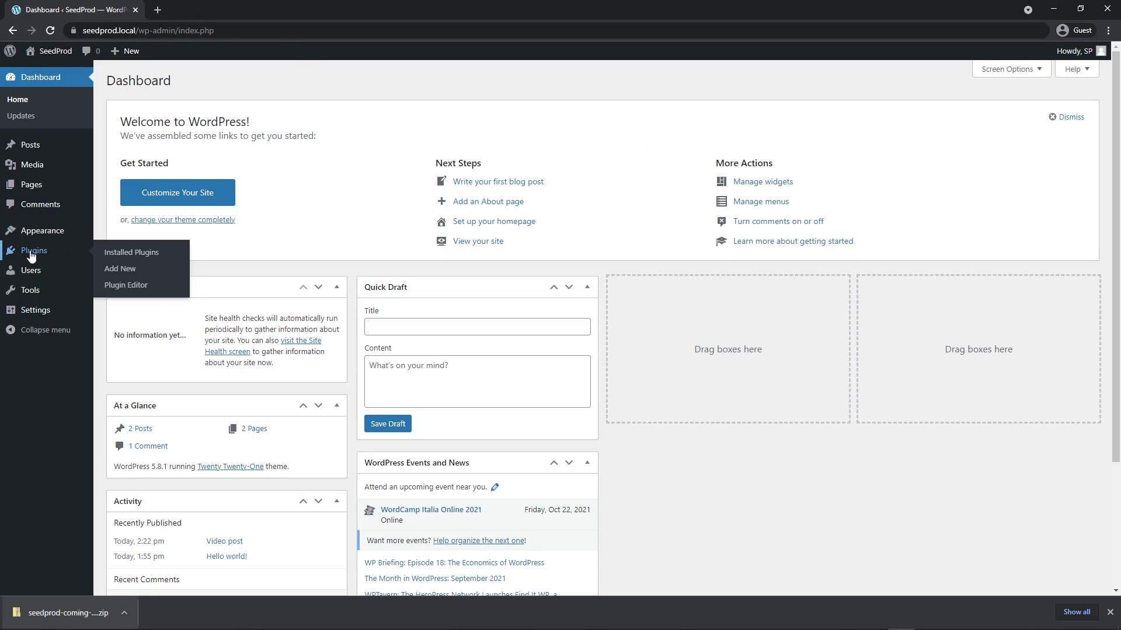
left_click(126, 272)
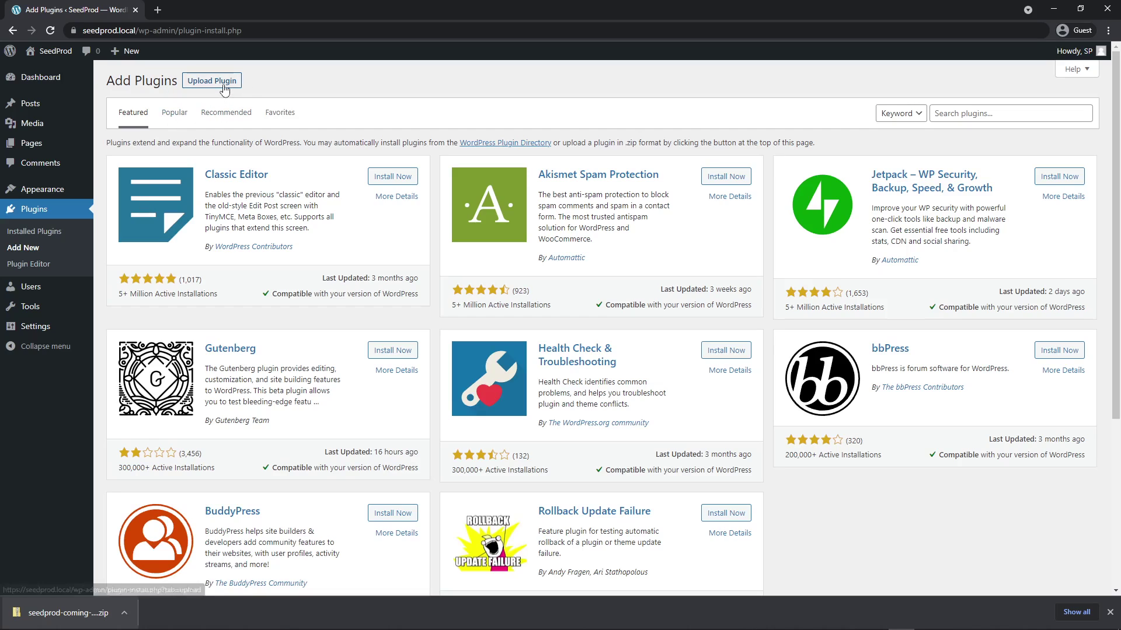
left_click(223, 85)
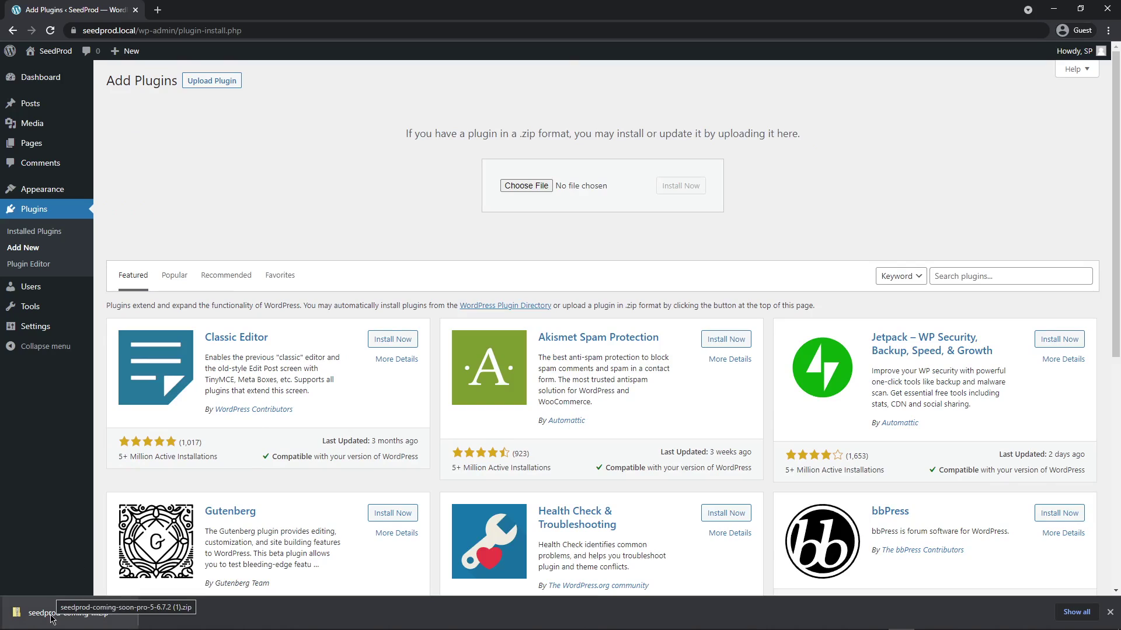
left_click_drag(51, 617, 536, 187)
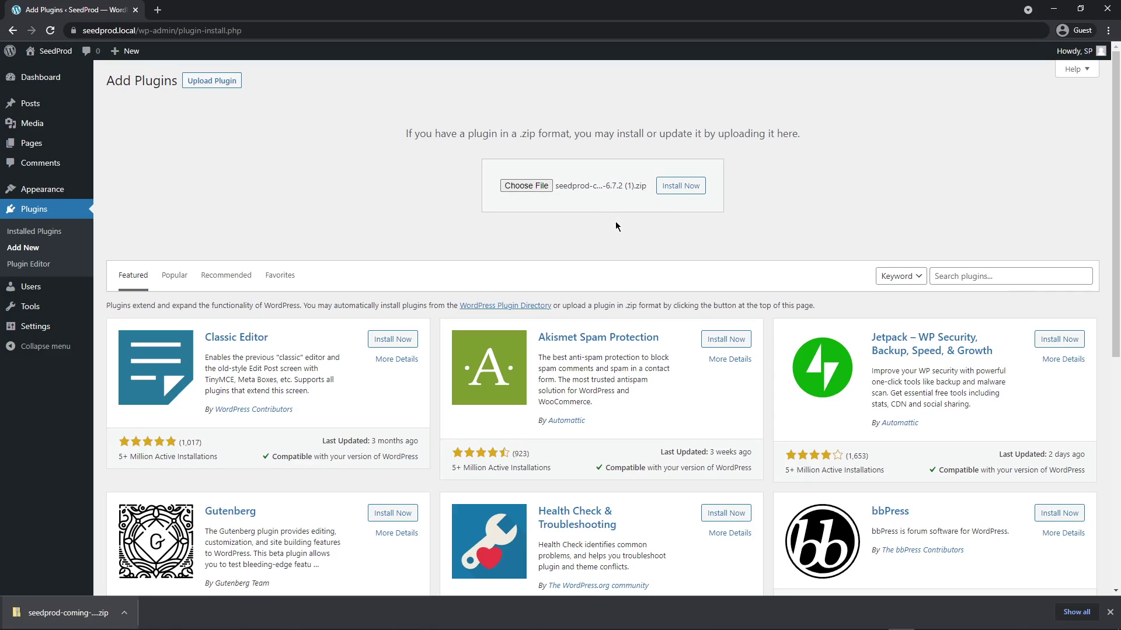
left_click(681, 185)
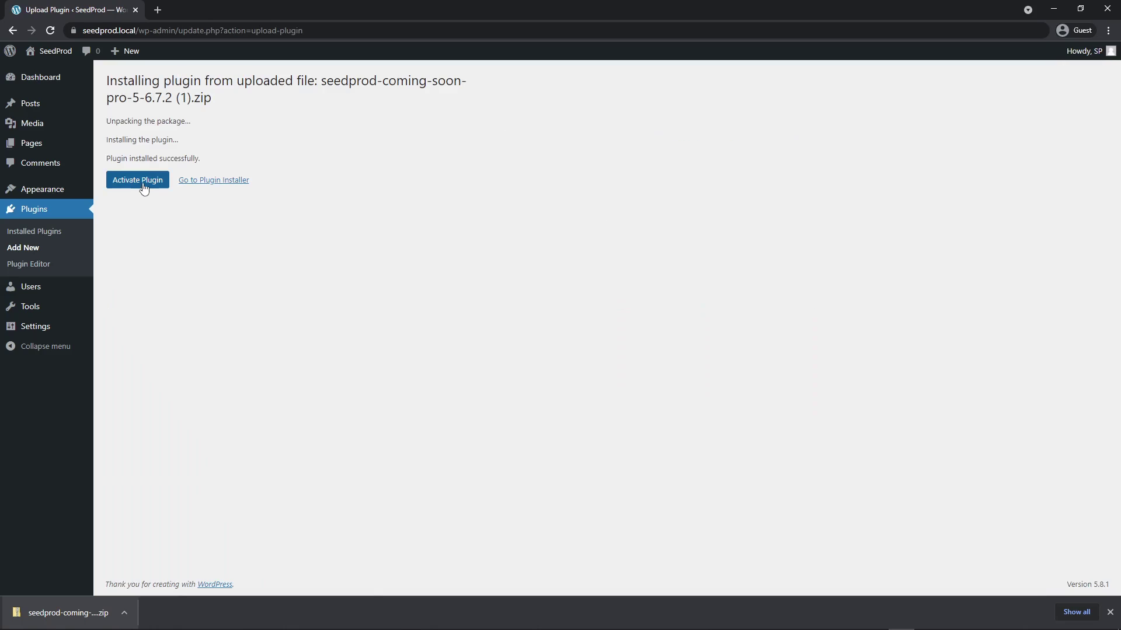
left_click(144, 185)
Step: Paste the copied license key into SeedProd's license field and verify it
right_click(517, 250)
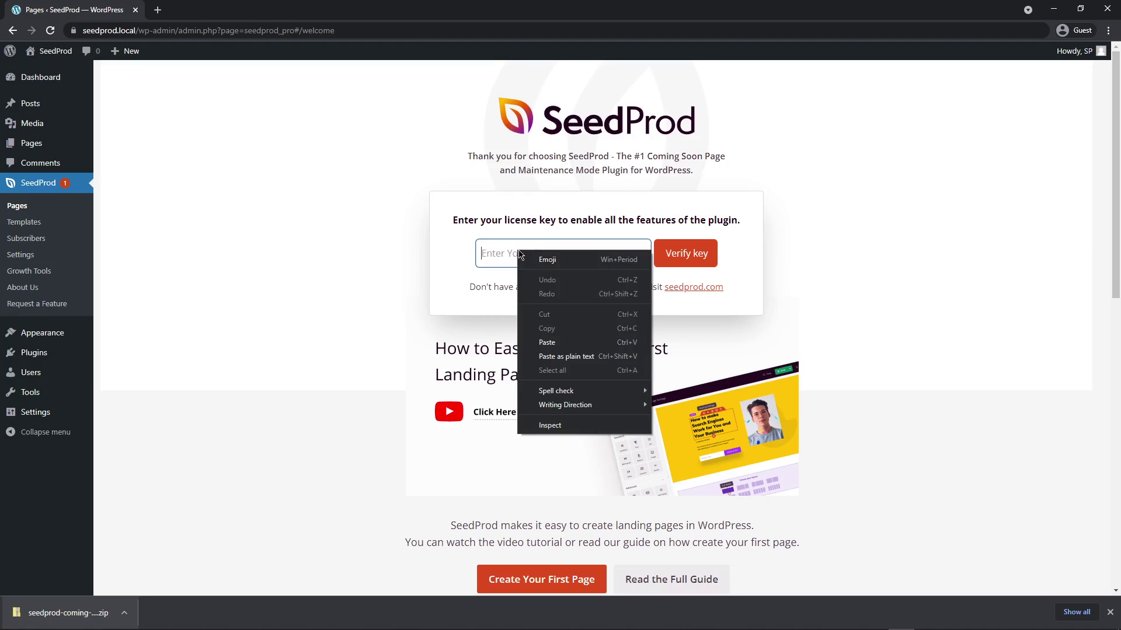
left_click(559, 340)
left_click(698, 262)
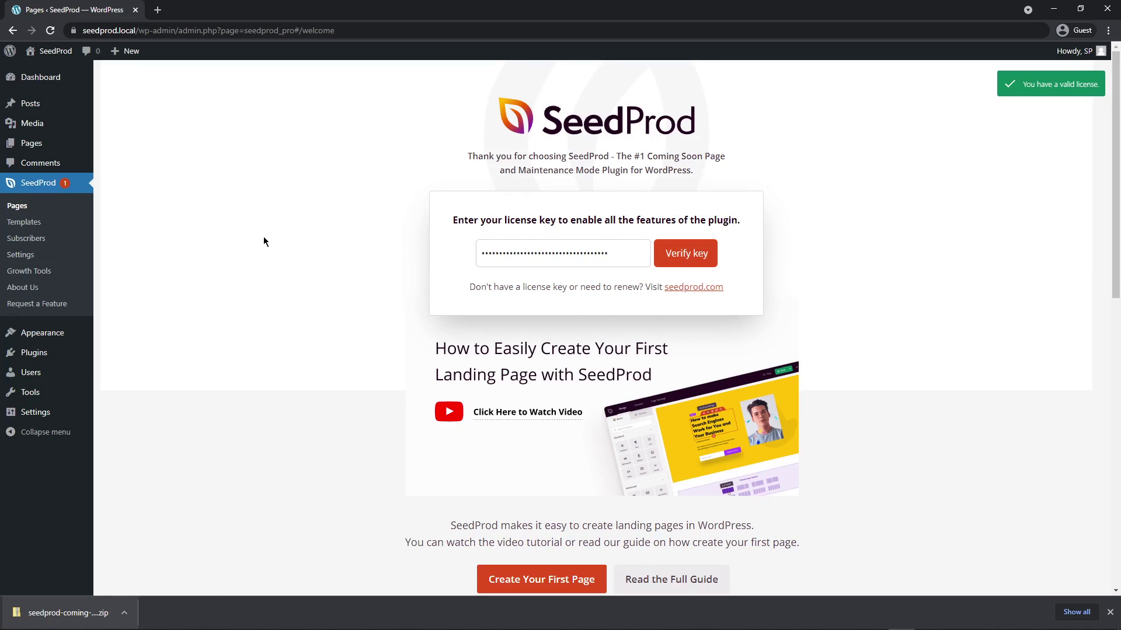
left_click(1110, 612)
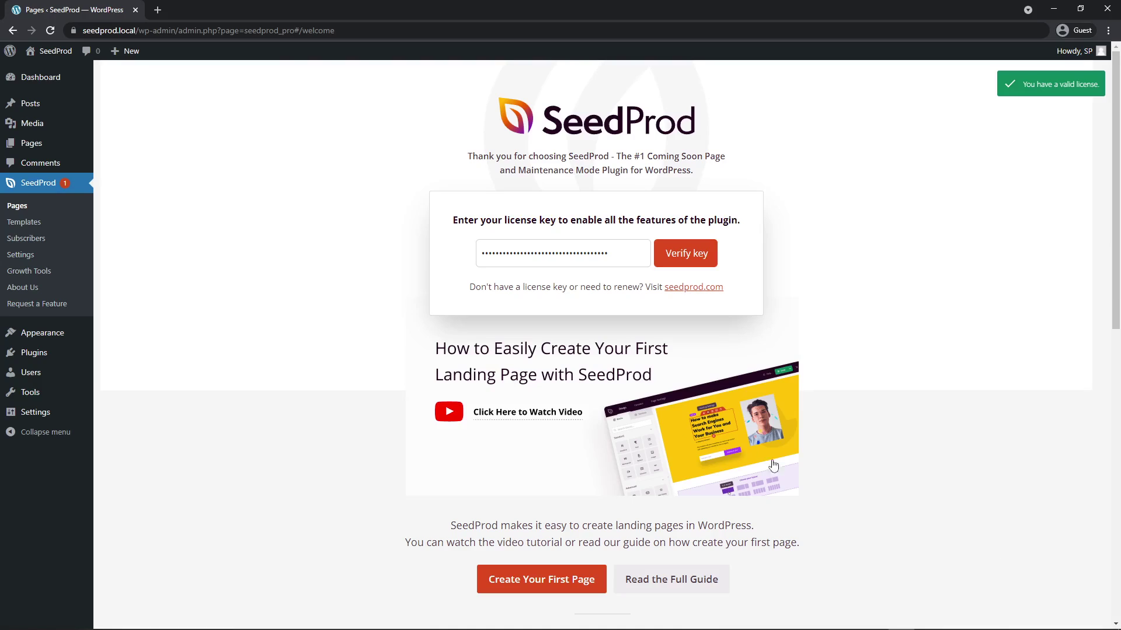
Step: Create a new SeedProd landing page from the Report Thank You Page template, named 'Video Landing'
left_click(16, 208)
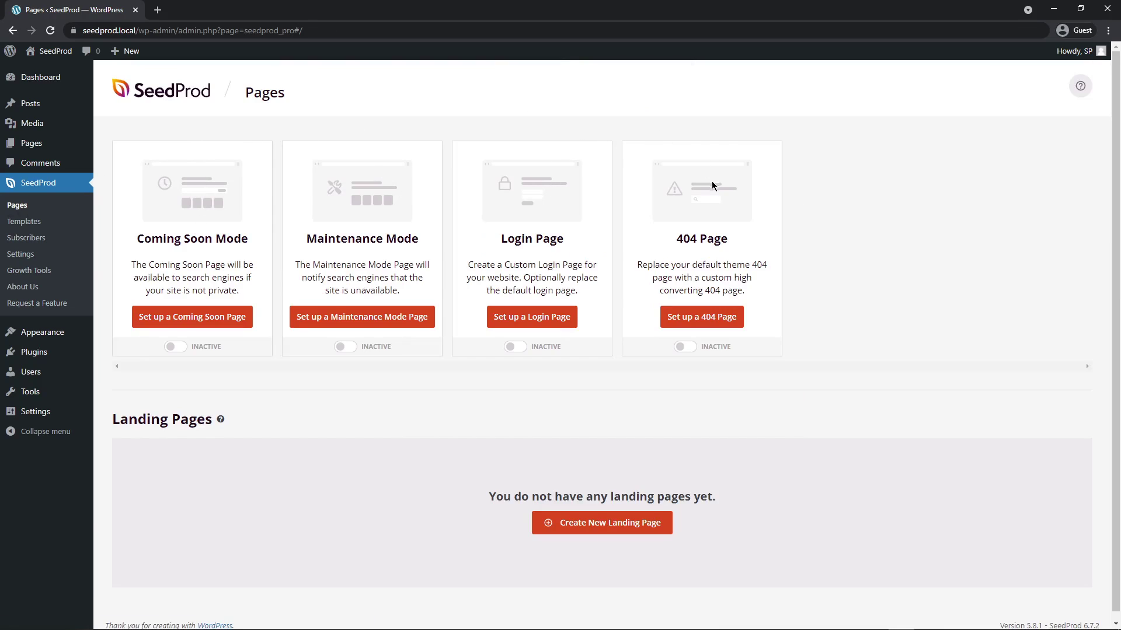
scroll(759, 210, "down", 1)
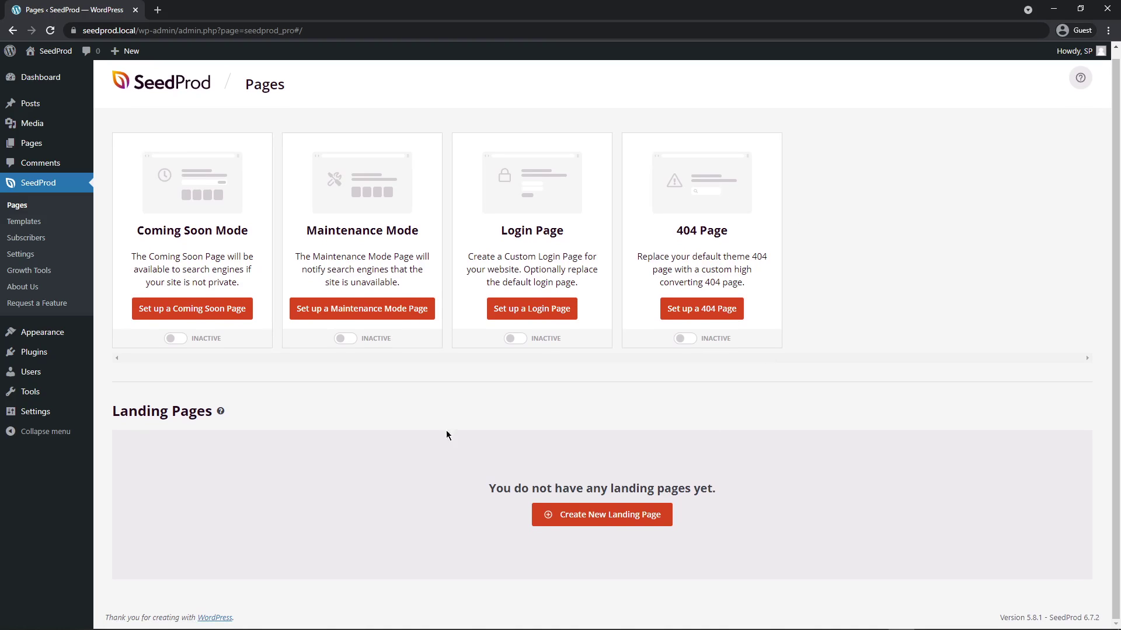
left_click(612, 517)
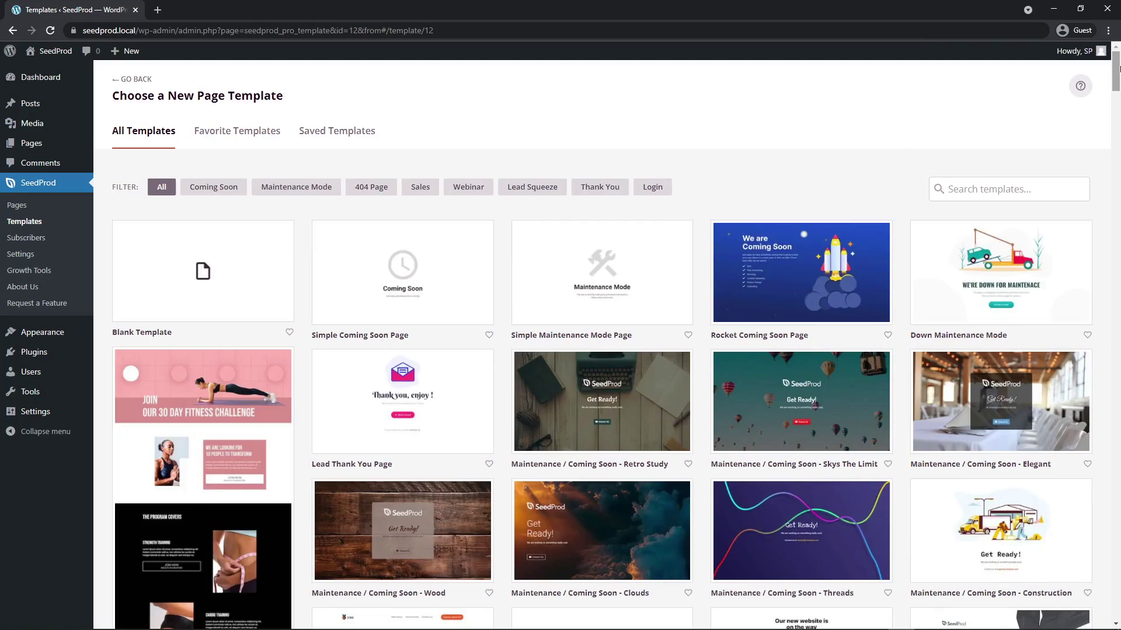
left_click_drag(1116, 69, 1116, 134)
mouse_move(609, 274)
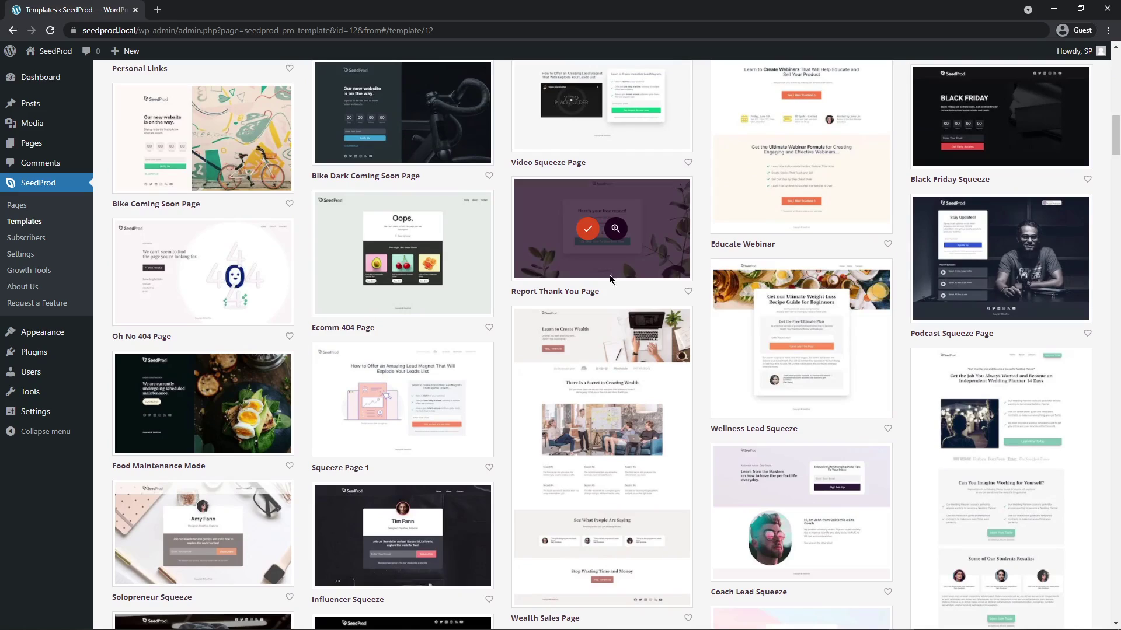
left_click(587, 231)
left_click(428, 311)
type("Video ")
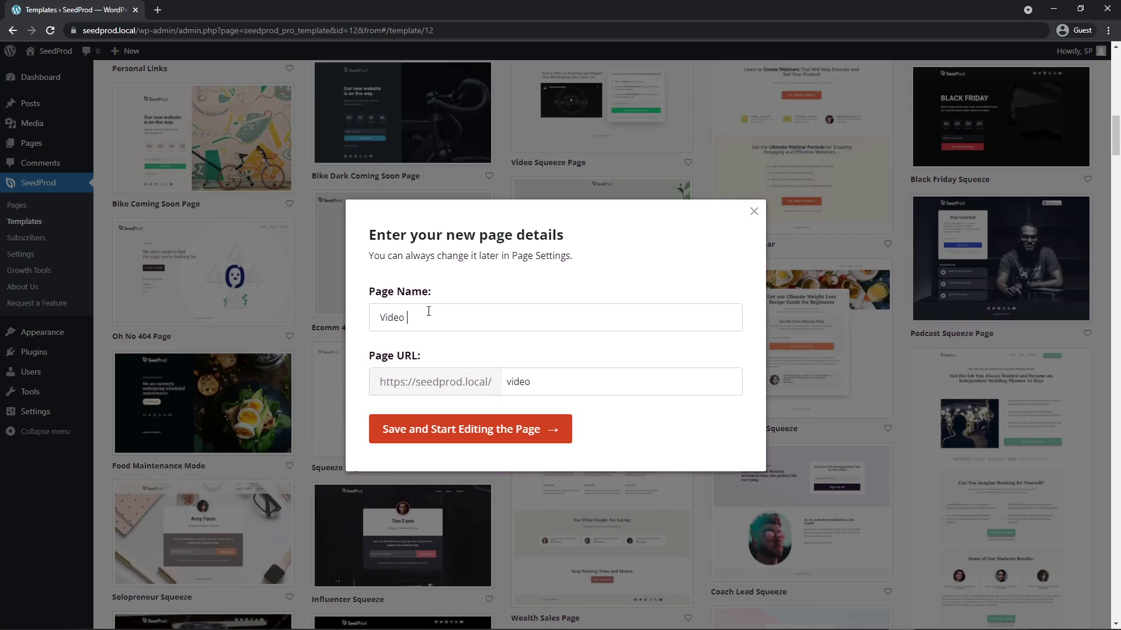
type("Landing")
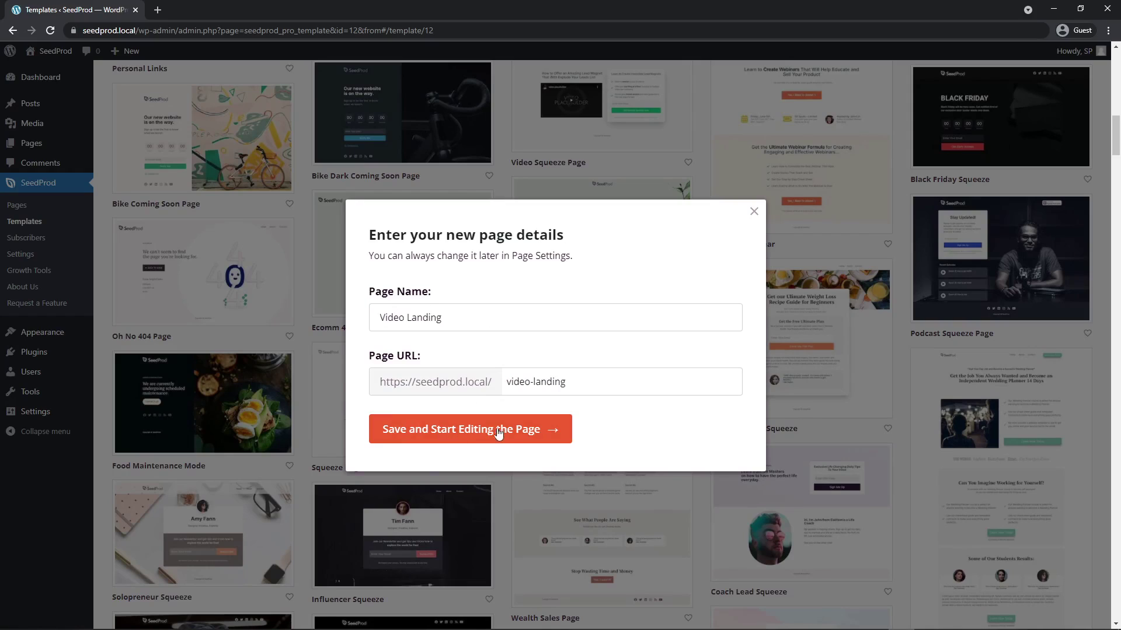
Step: Save the page, delete its download button block, and add an Optin Form below the arrow
left_click(508, 432)
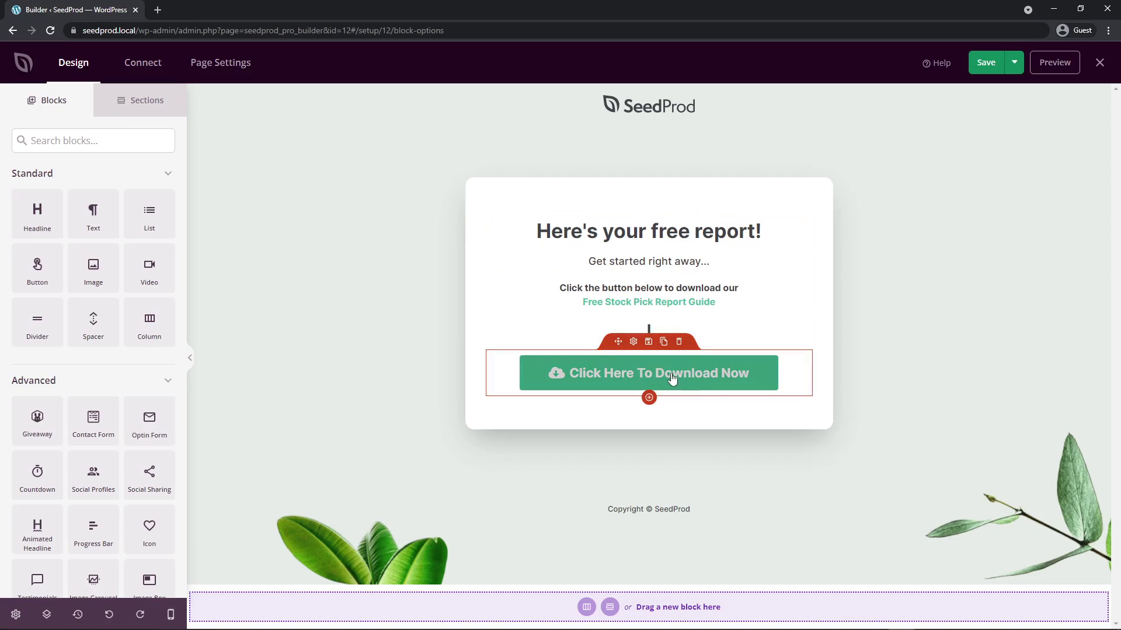
left_click(681, 344)
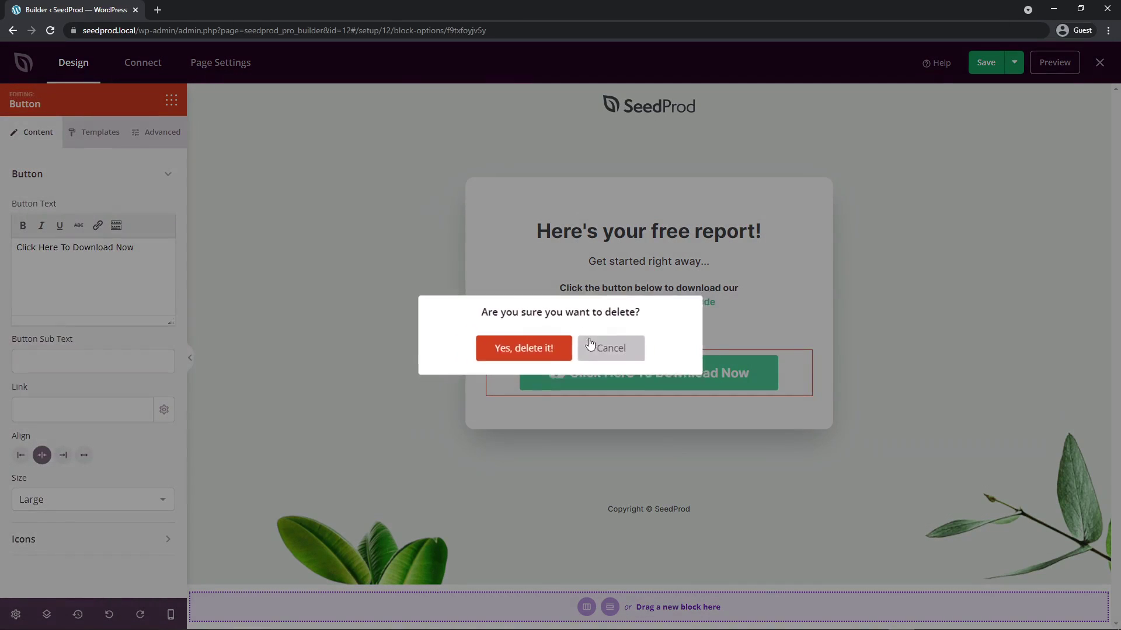
left_click(517, 348)
left_click_drag(150, 420, 620, 360)
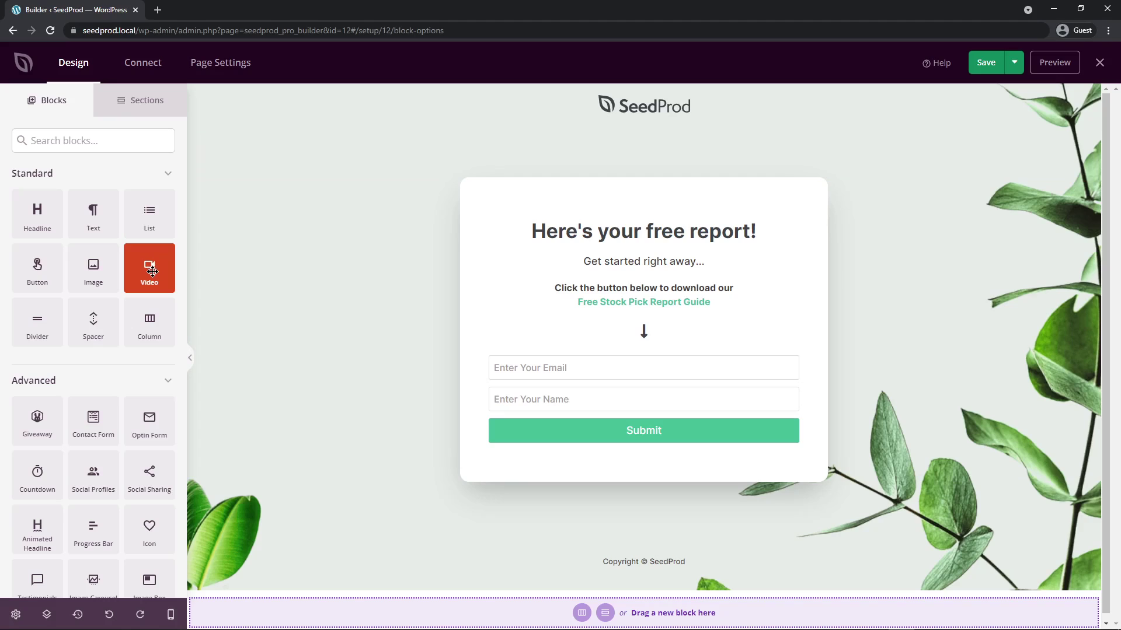
Step: Add a Video block above the headline and set its source type to Custom
left_click_drag(152, 271, 638, 213)
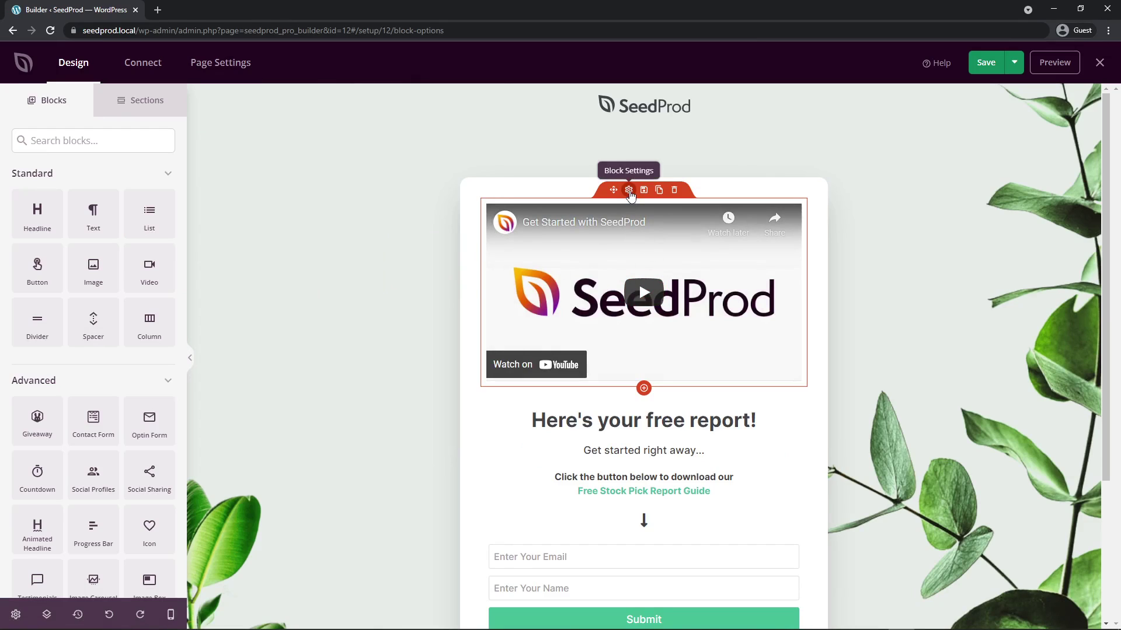
left_click(628, 191)
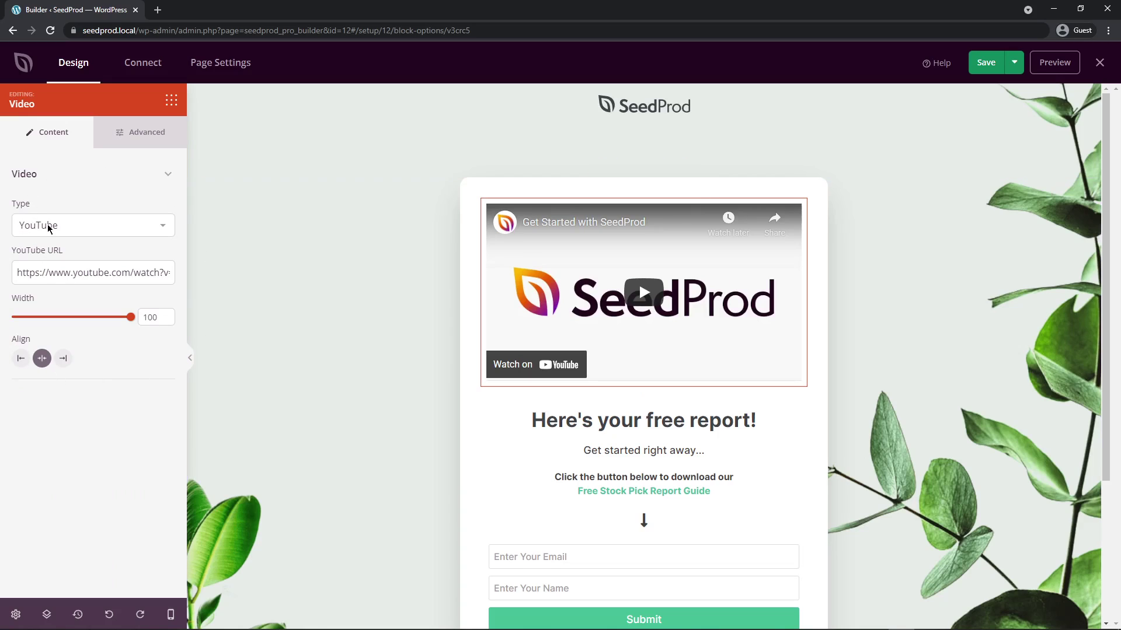
left_click(172, 230)
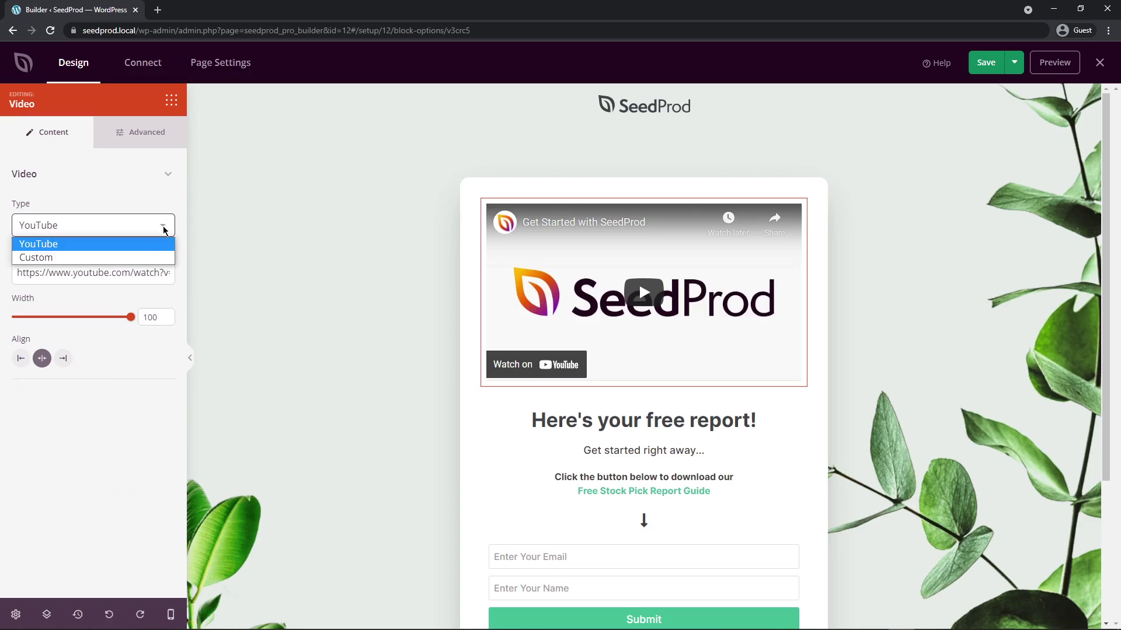
left_click(45, 258)
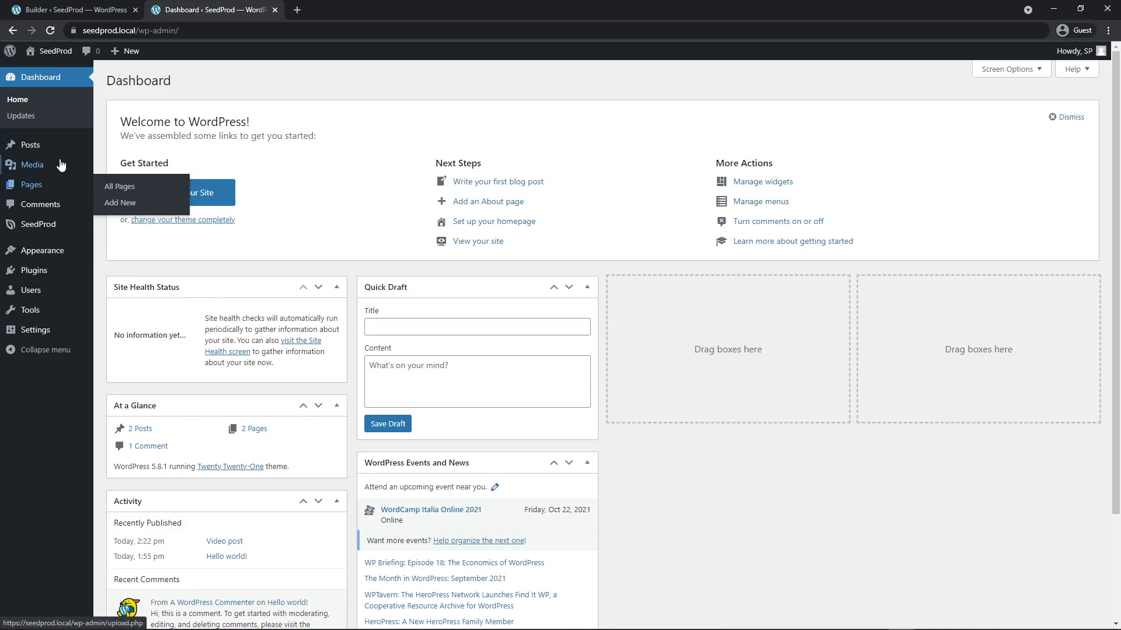
Step: Open the 'Video post' from All Posts in the editor
mouse_move(36, 146)
left_click(118, 147)
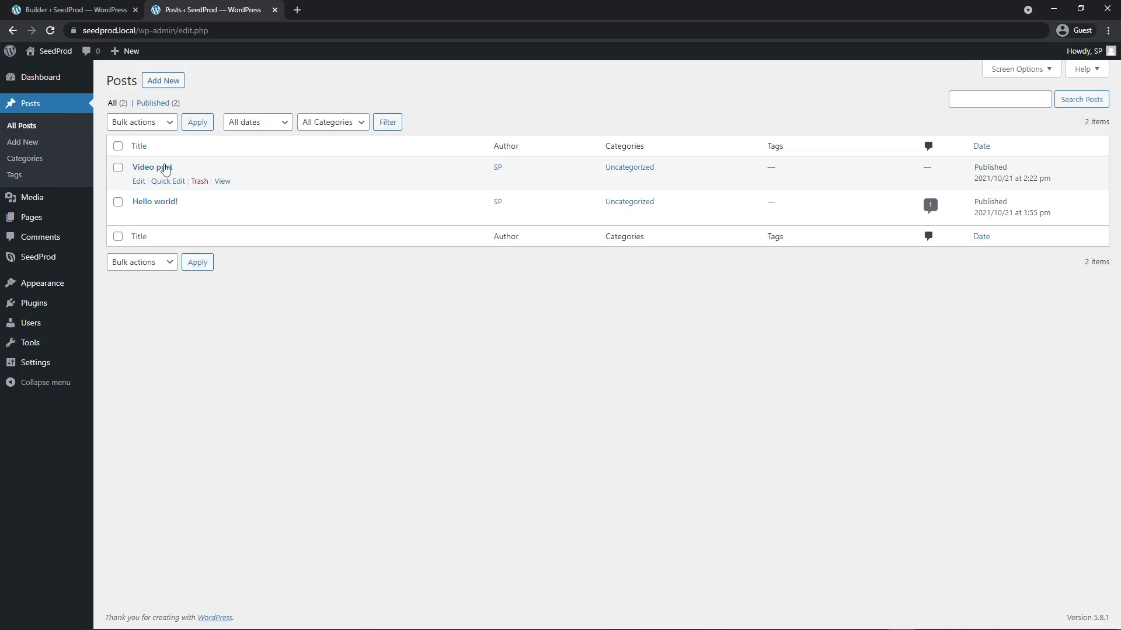
left_click(139, 182)
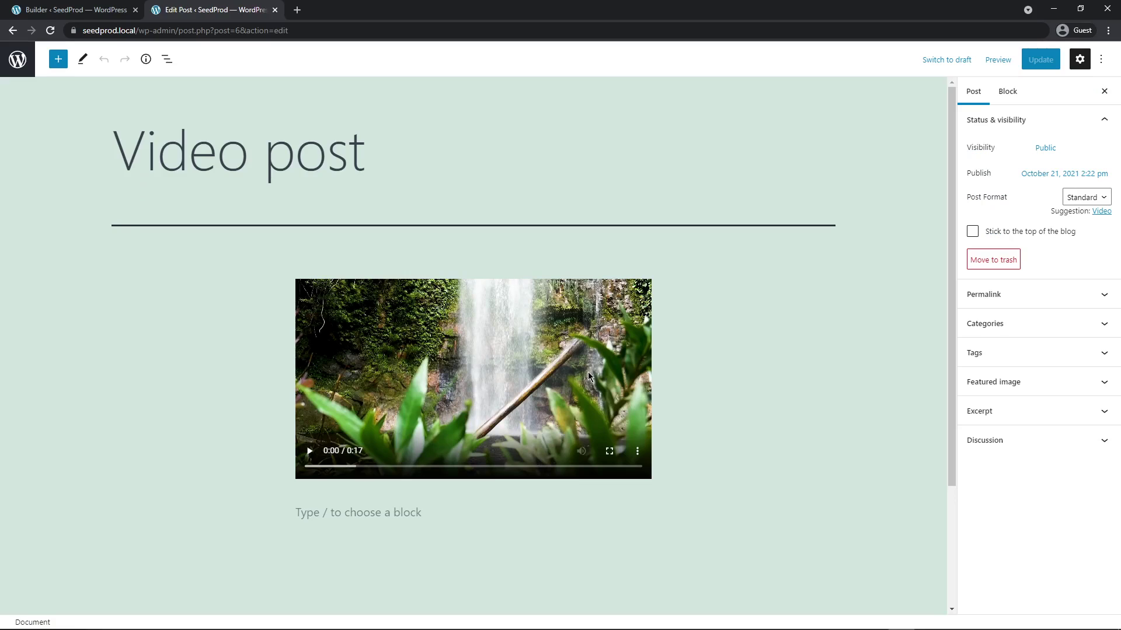
Step: Switch the waterfall video block to Edit as HTML and cut its entire source
left_click(588, 372)
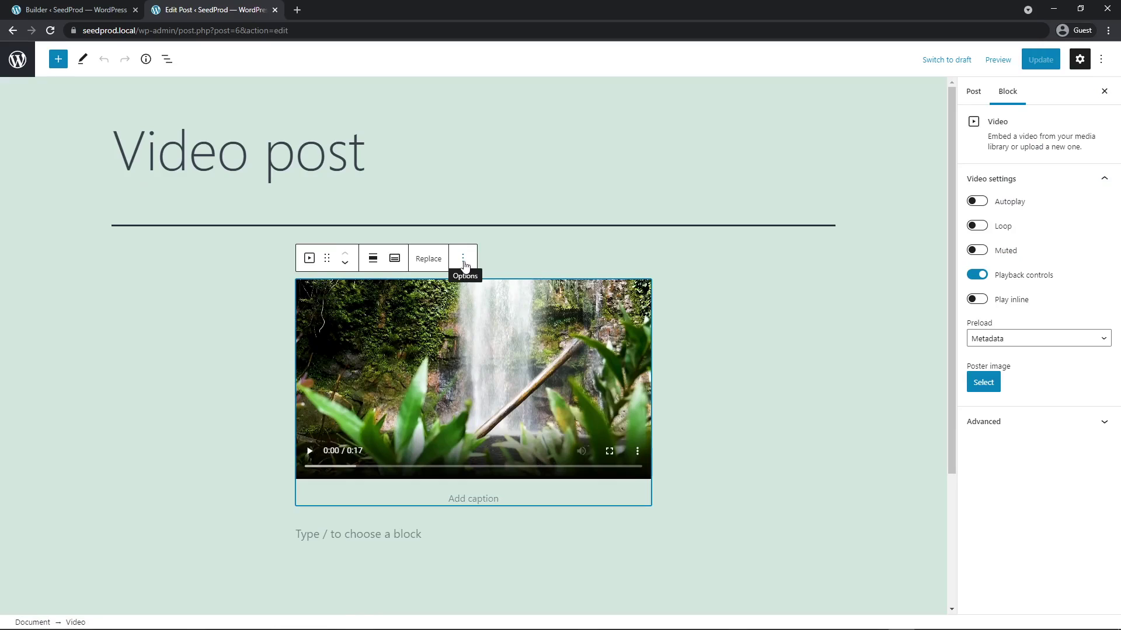
left_click(464, 264)
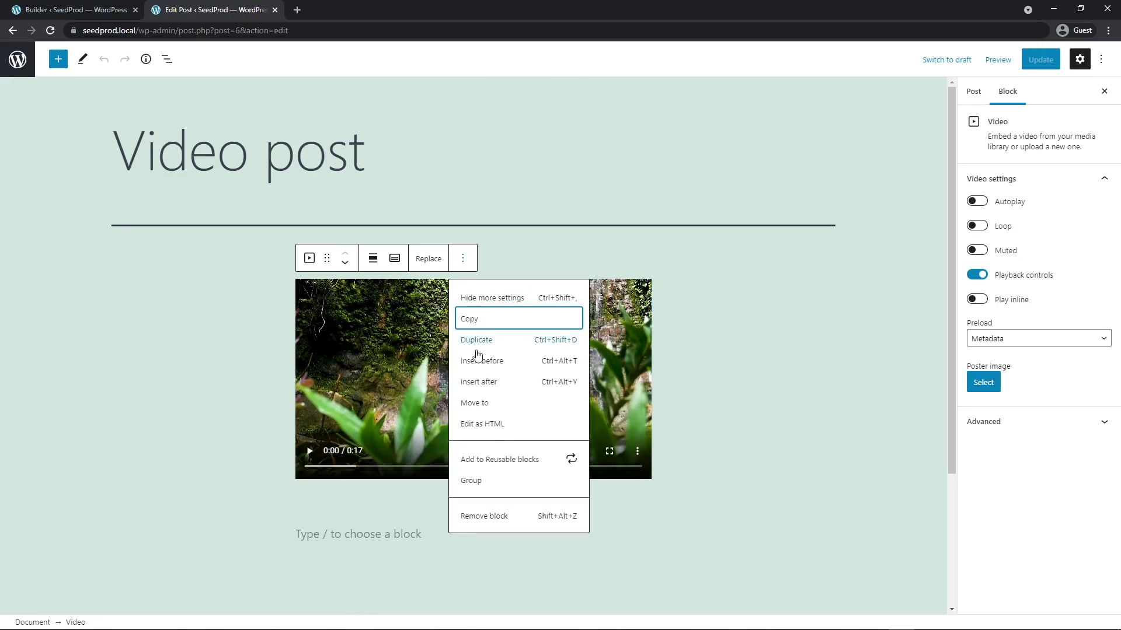
left_click(483, 426)
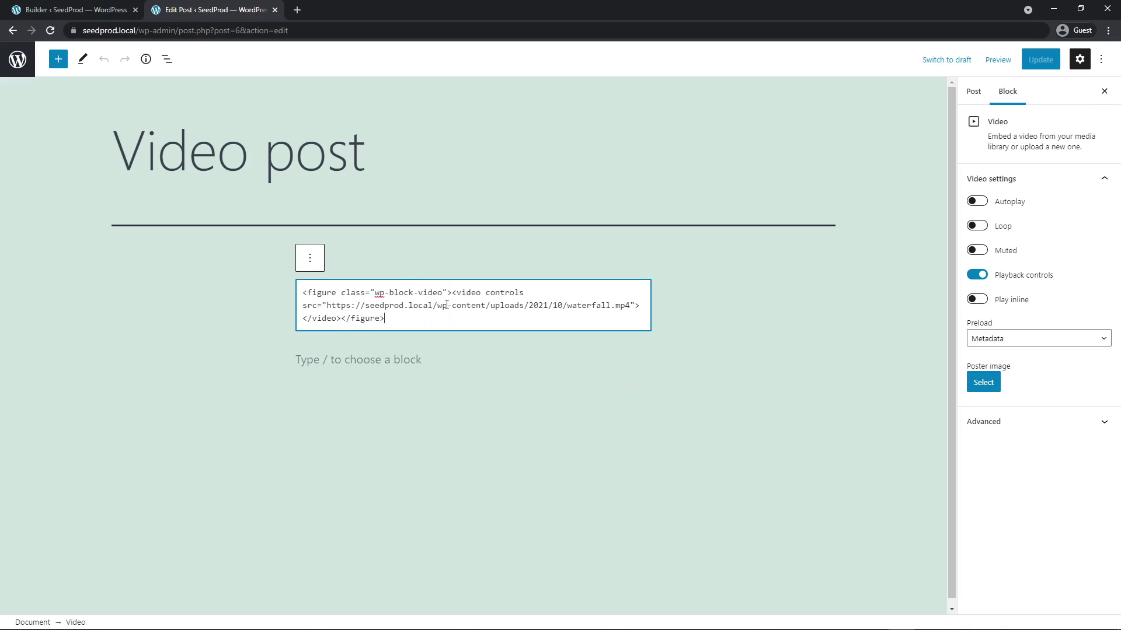
left_click_drag(414, 318, 301, 296)
key("ctrl+c")
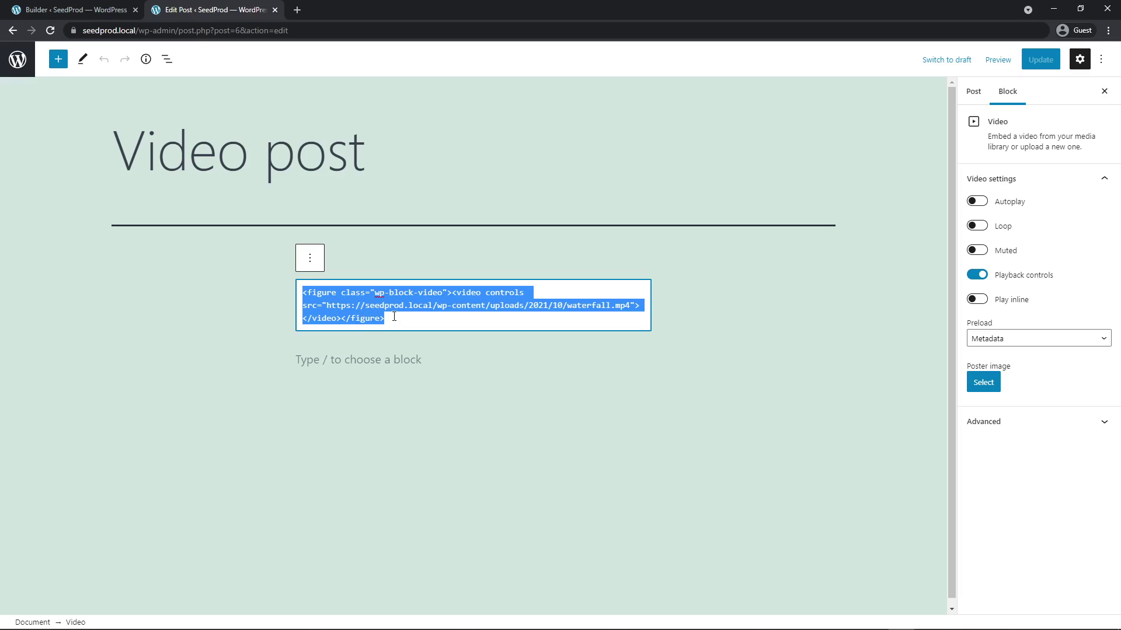
right_click(365, 302)
left_click(391, 333)
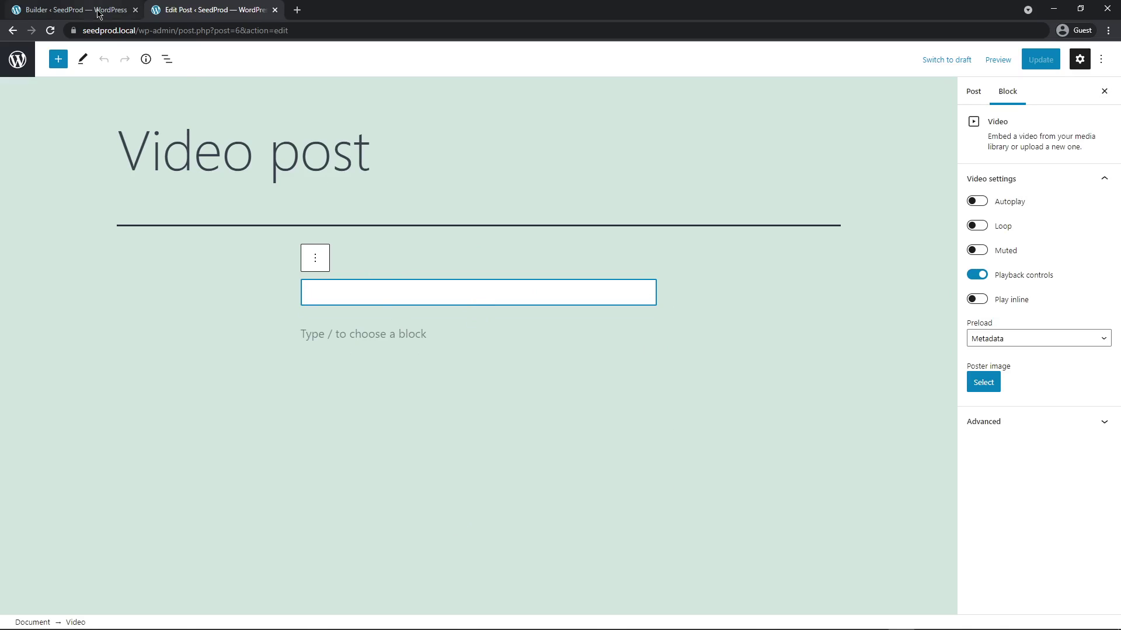
Step: Paste the waterfall video HTML into the SeedProd Video block's custom code
left_click(75, 9)
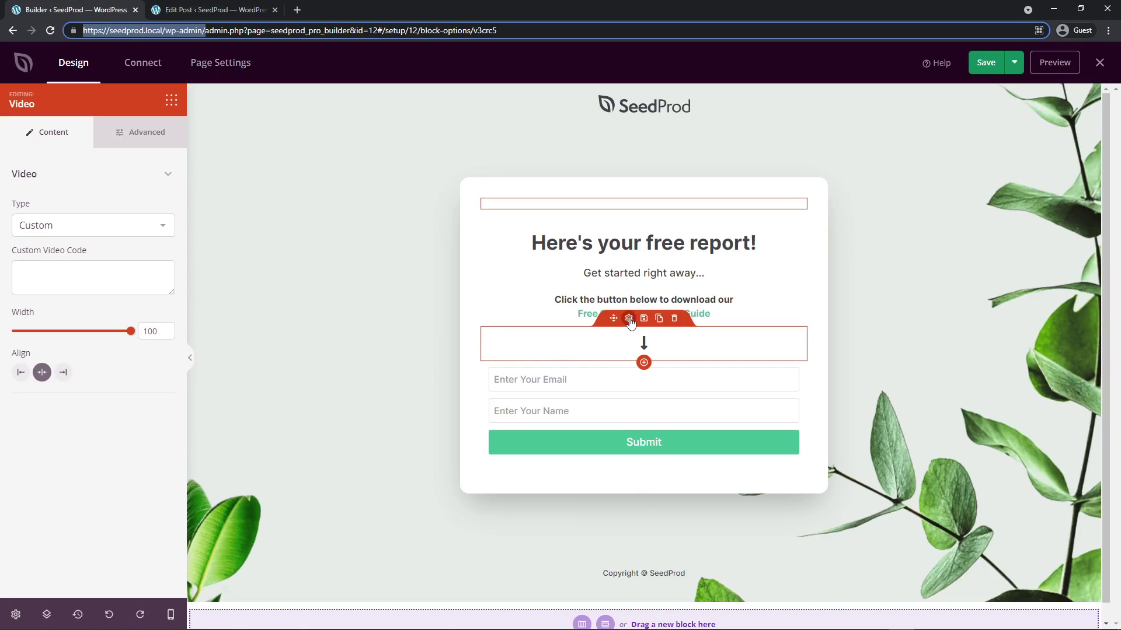
right_click(74, 267)
left_click(76, 359)
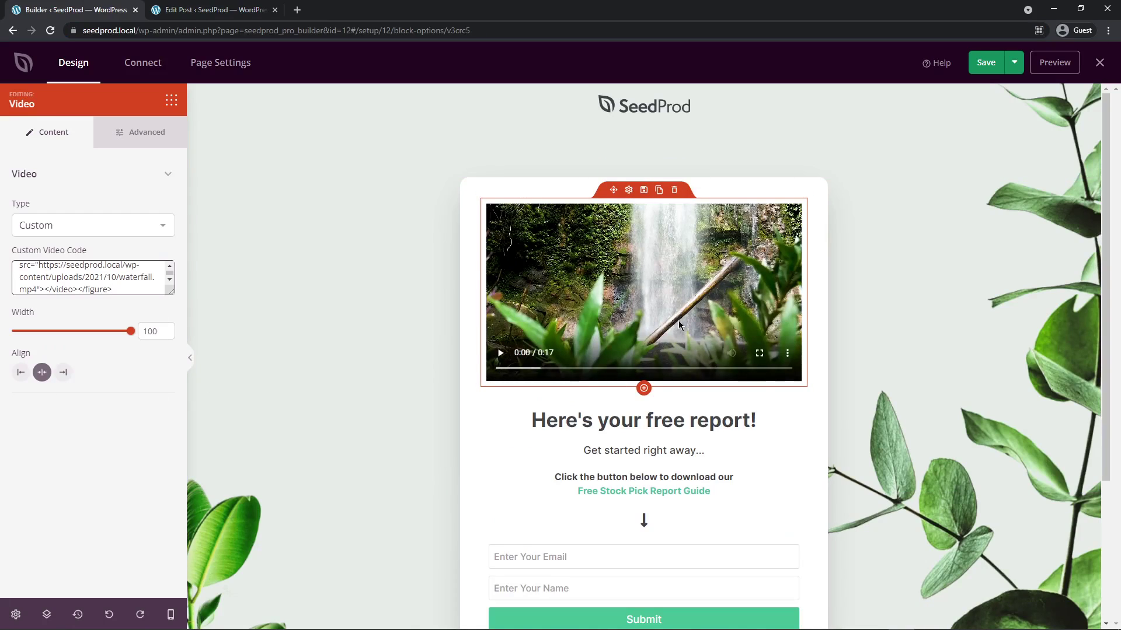
Step: Save the landing page and publish it
left_click(984, 65)
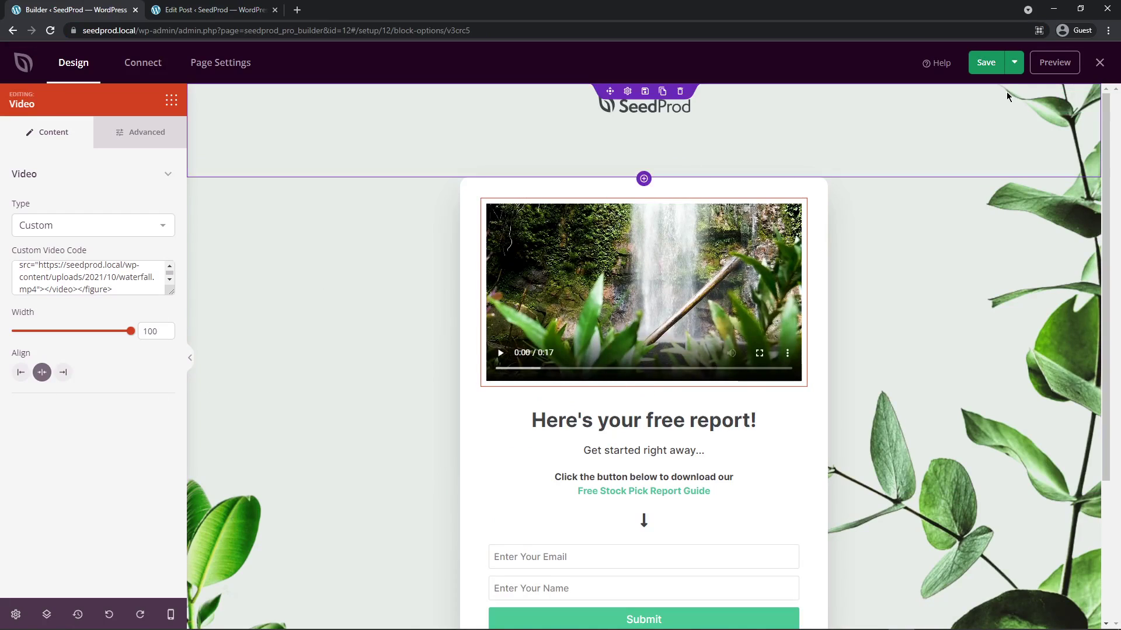
left_click(1015, 66)
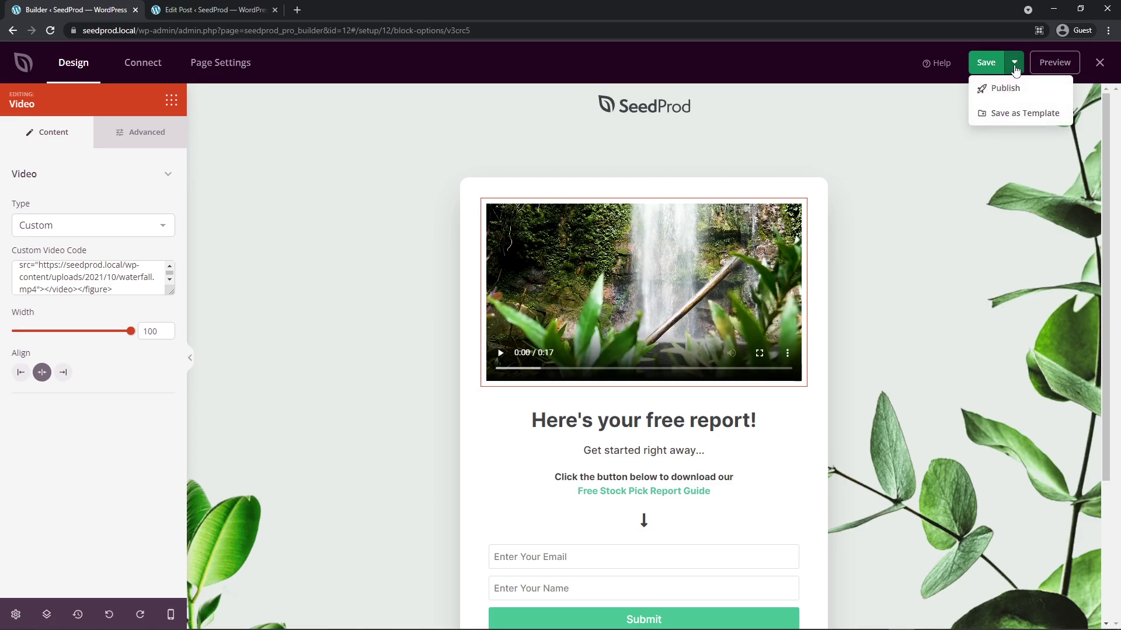
left_click(1002, 92)
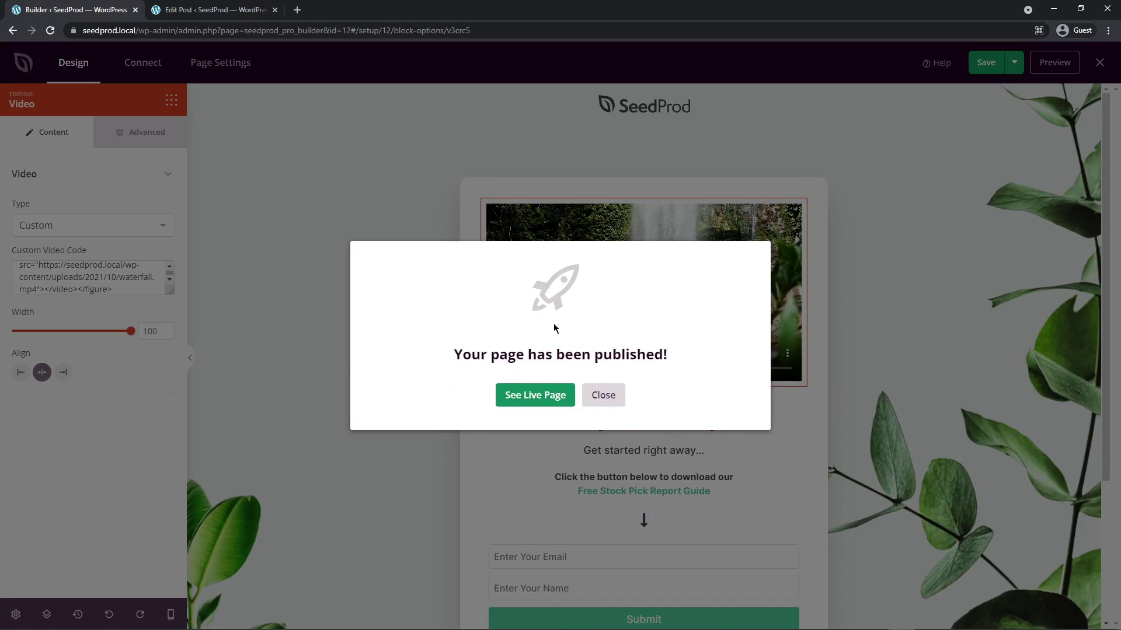
Step: View the published Video Landing page live and start the waterfall video playing
left_click(535, 395)
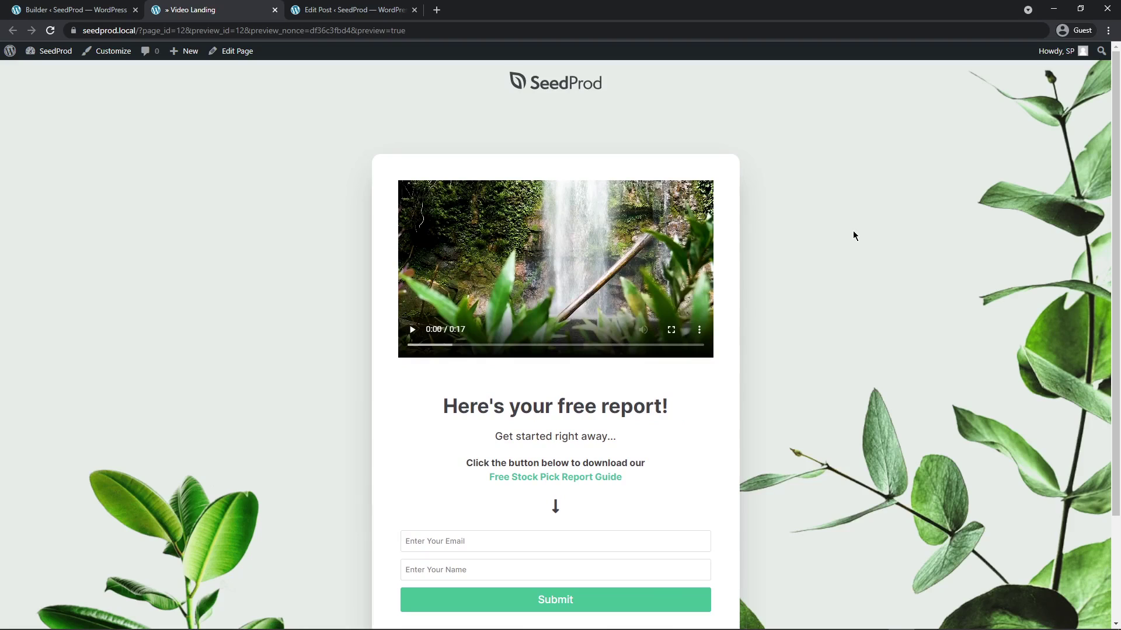
left_click(412, 330)
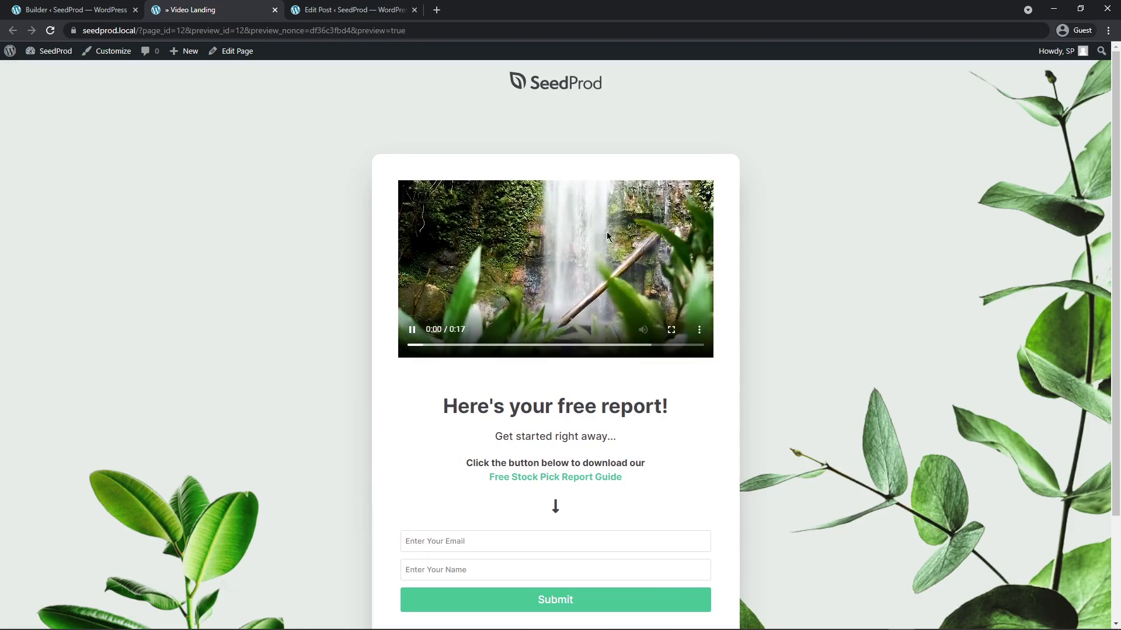